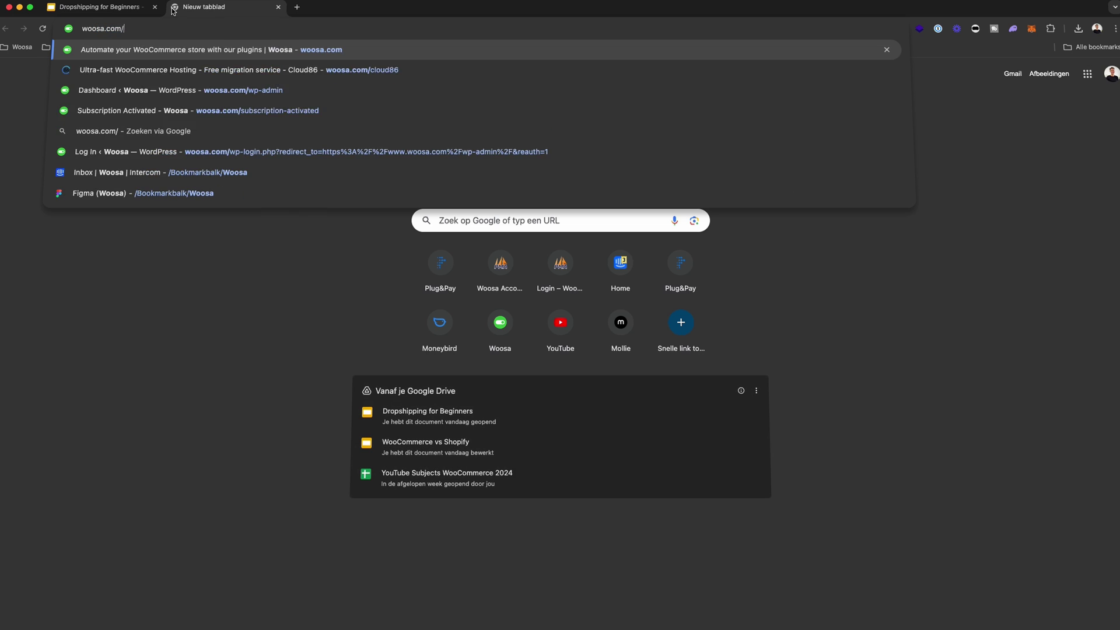
- Load woosa.com/cloud86 to reach Cloud86's WooCommerce hosting order page
text(cl)
key(Return)
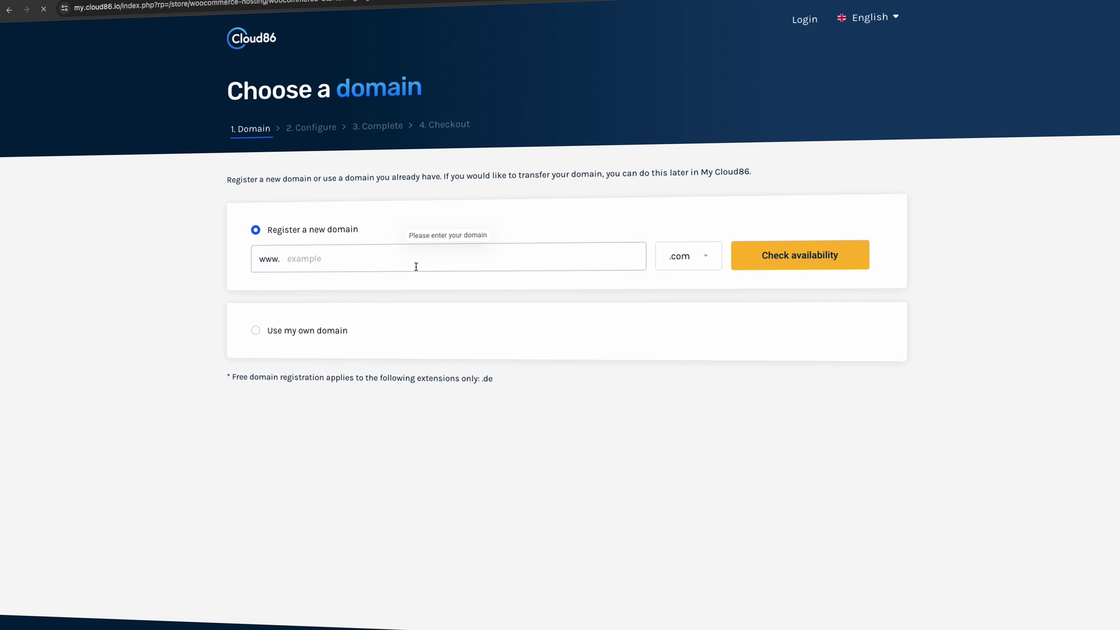
- Check ardorwatch.com availability (€17,95) and add the domain to the cart
click(416, 268)
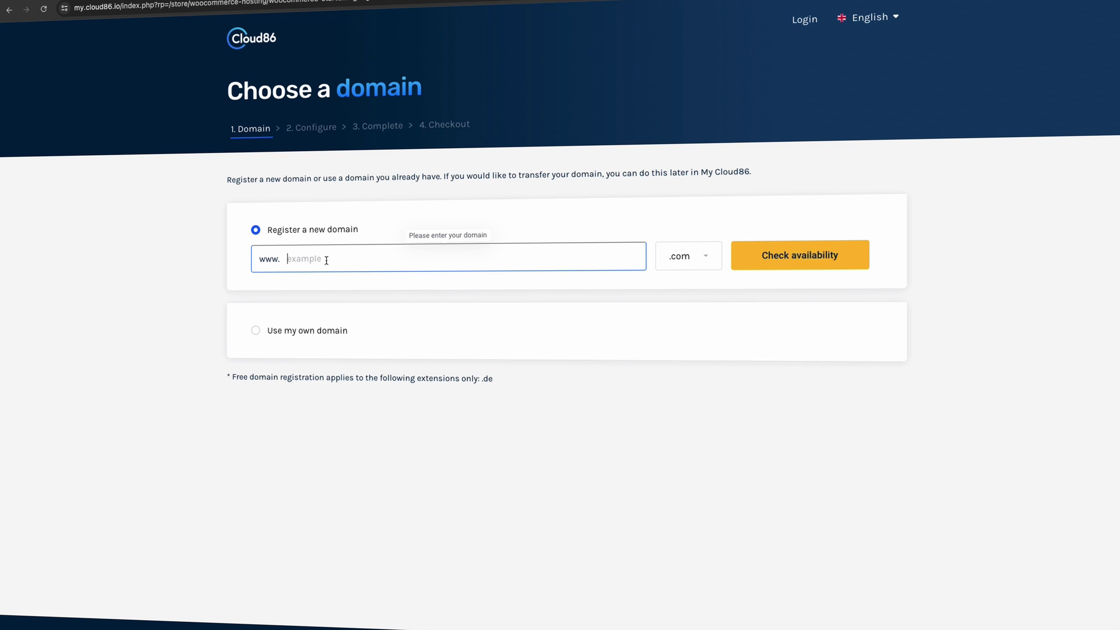
click(685, 259)
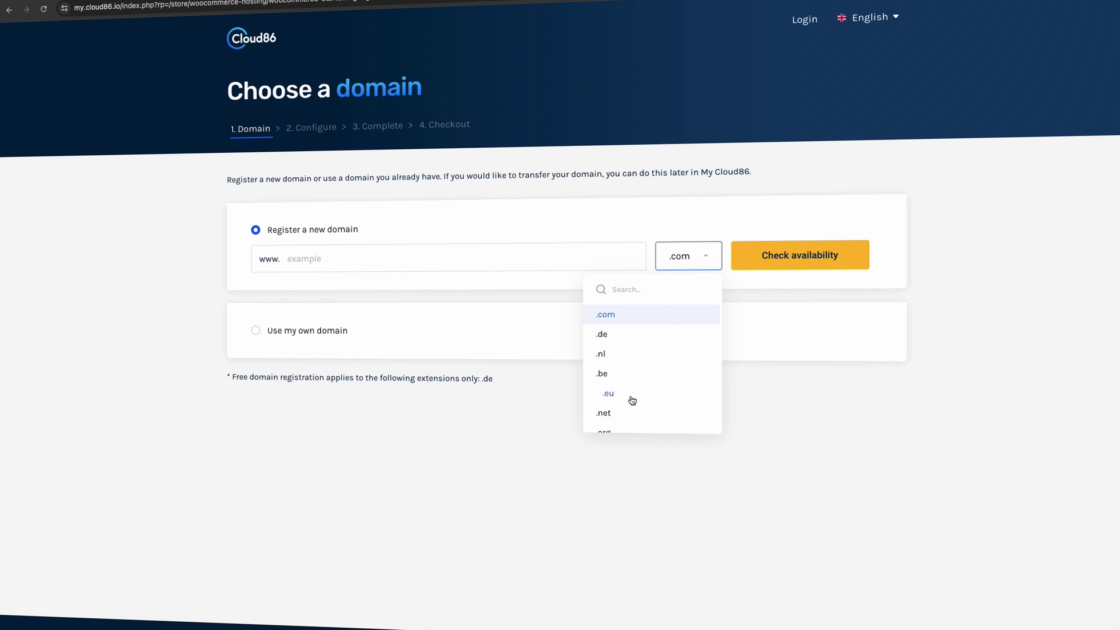
click(562, 260)
text(ardorwatch)
key(Return)
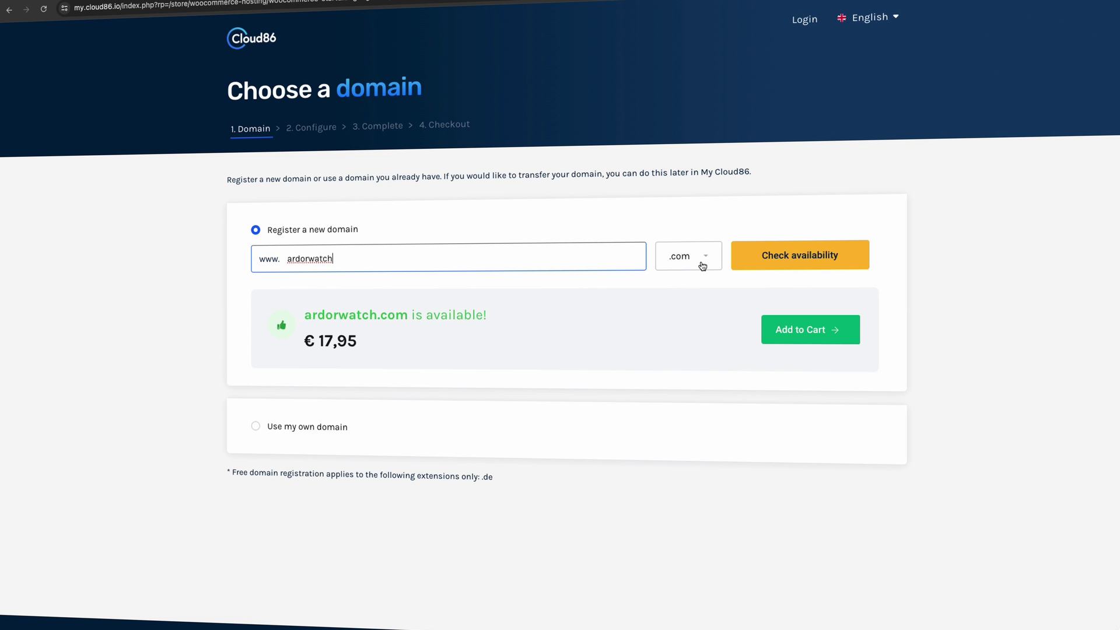
click(831, 331)
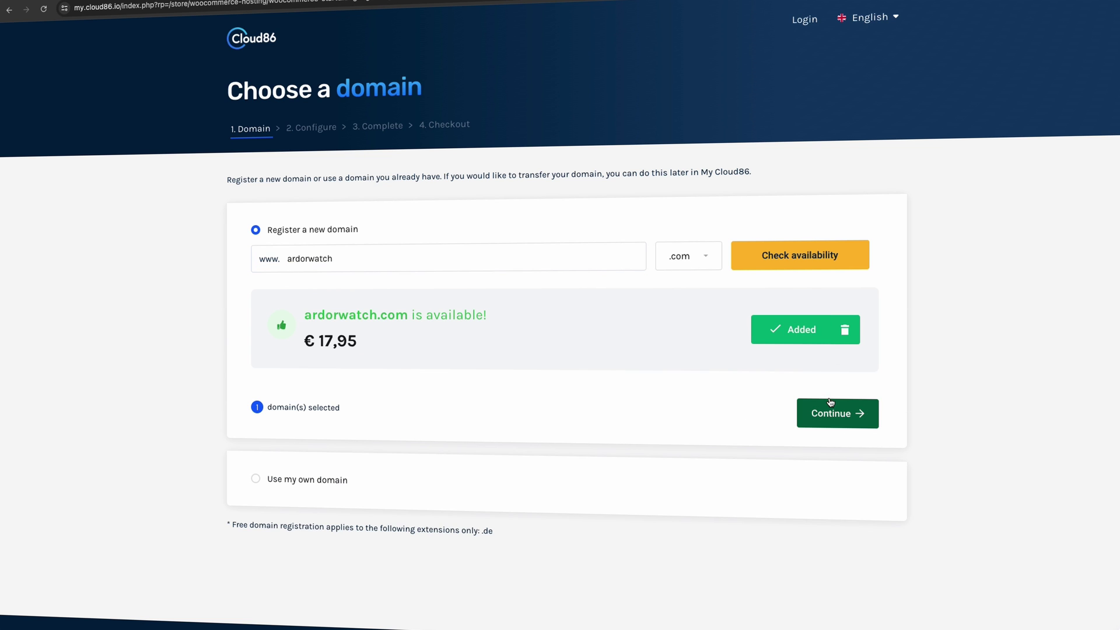
- Continue to Configure and review WooCommerce Start on monthly billing, total €22,51
click(834, 418)
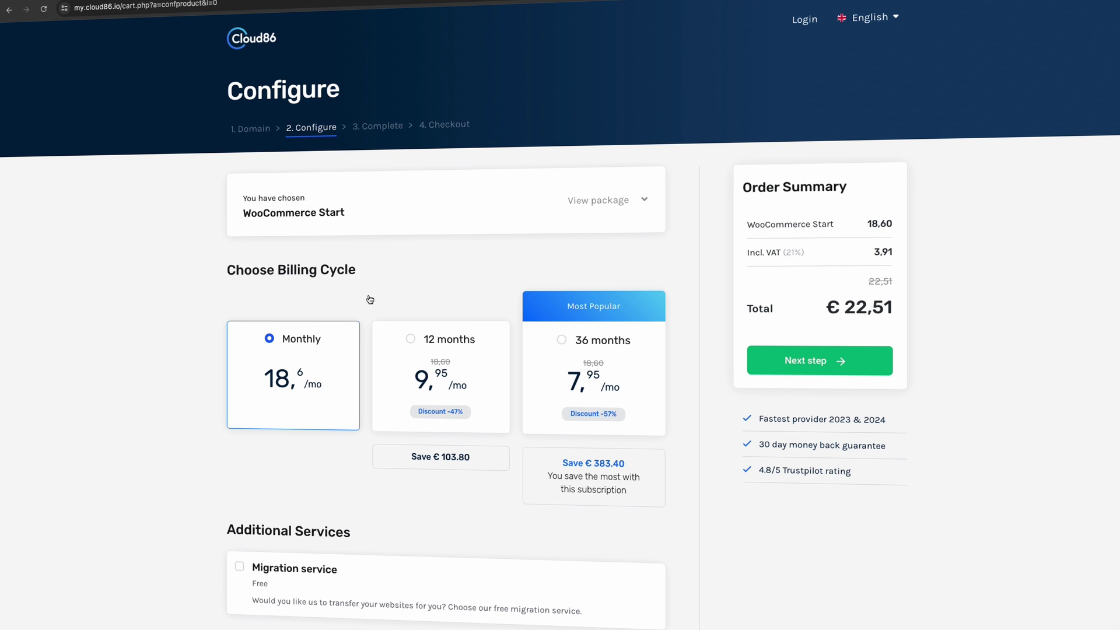
scroll(374, 420, down, 2)
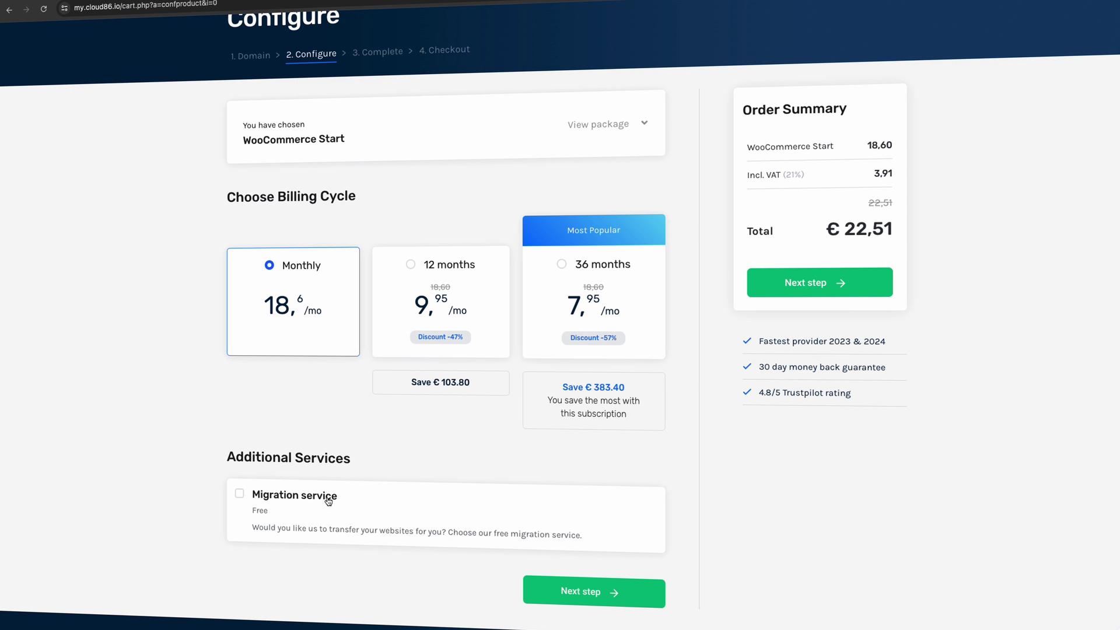
- Review the ardorwatch.com hosting cart and place the order paying with iDEAL
click(853, 292)
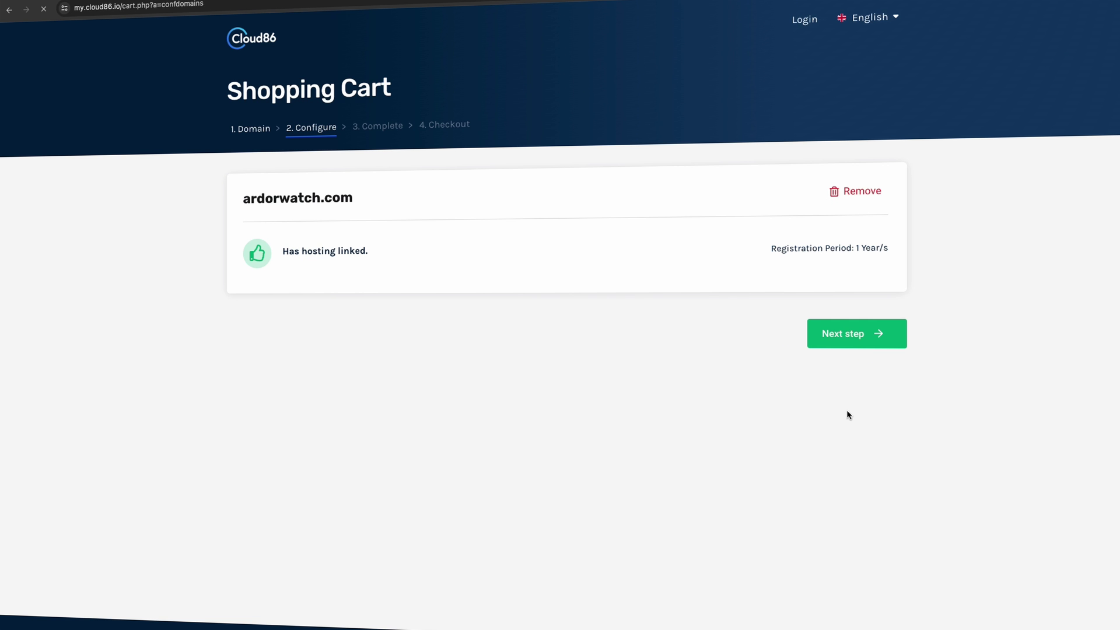
drag(242, 197, 291, 259)
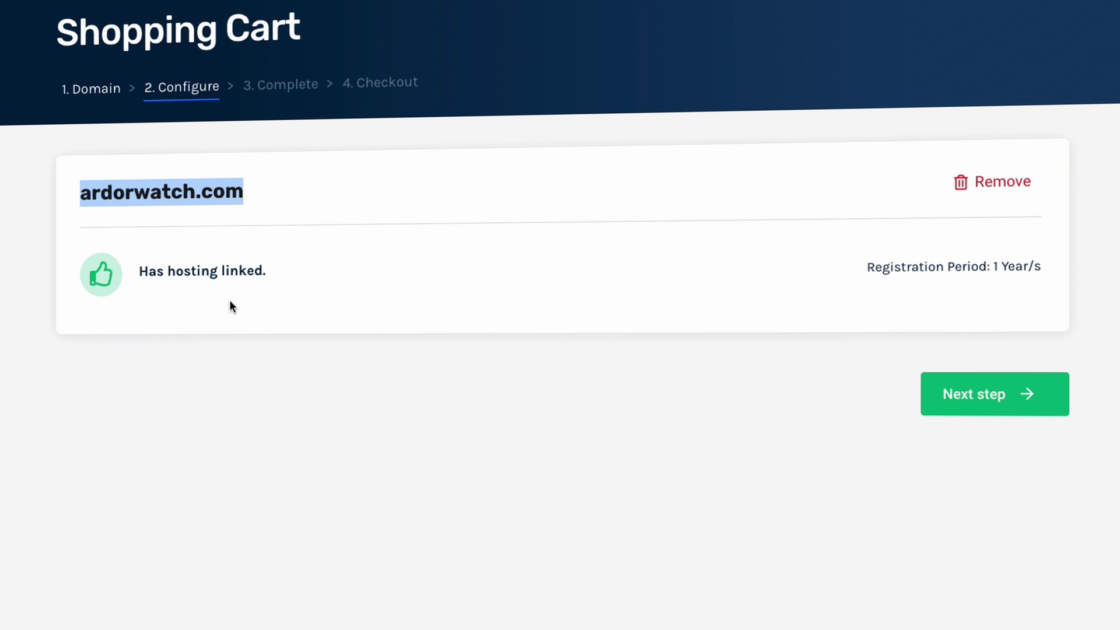
drag(136, 269, 299, 356)
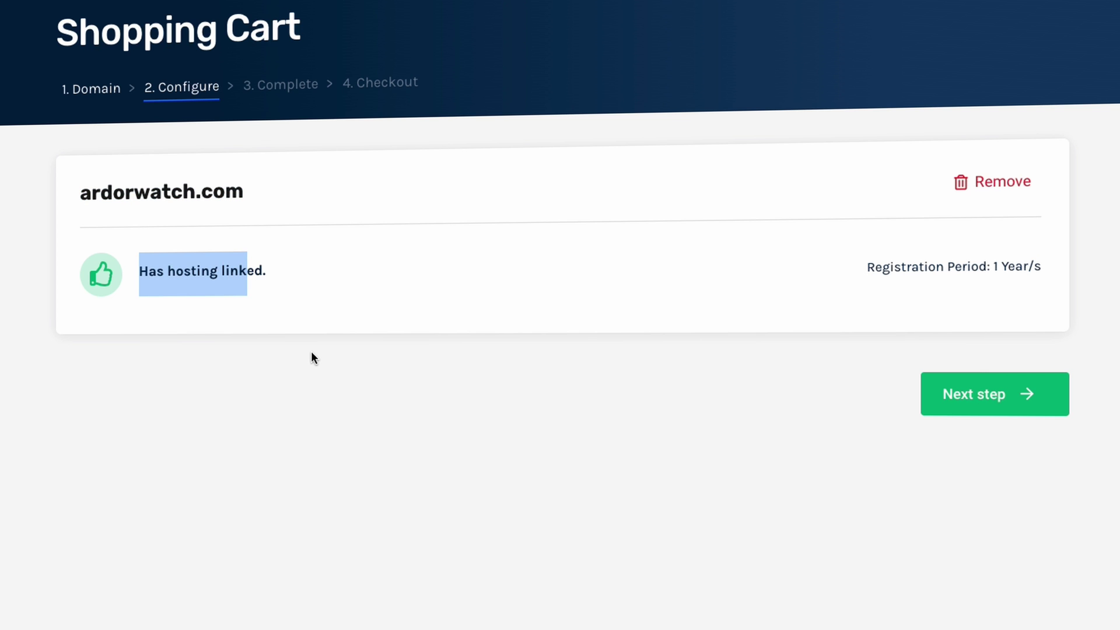
click(963, 407)
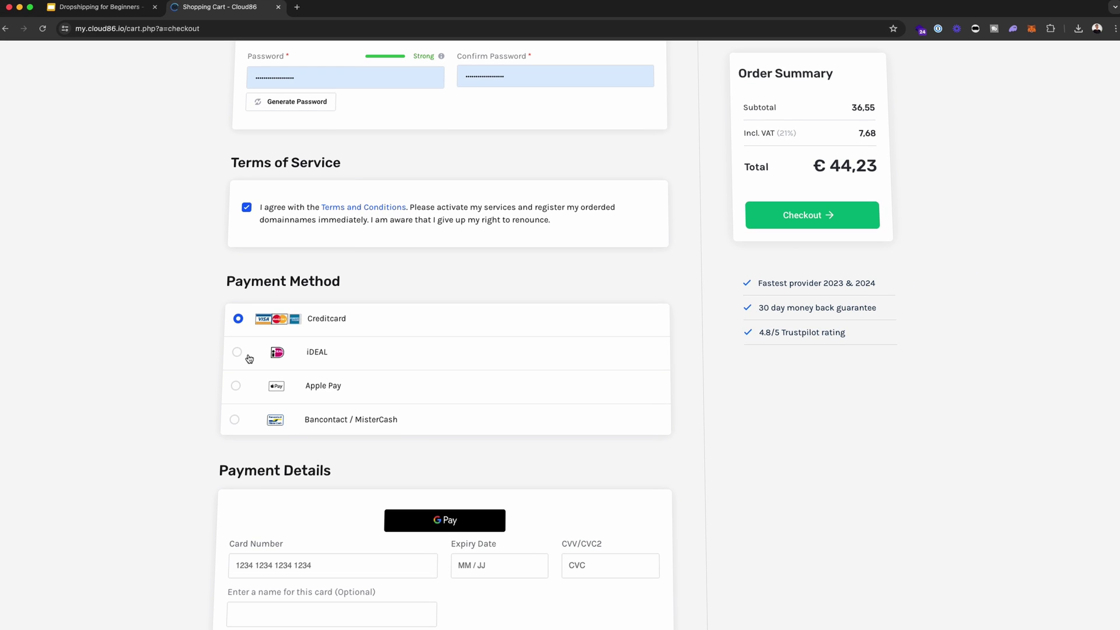
click(237, 351)
scroll(385, 442, up, 3)
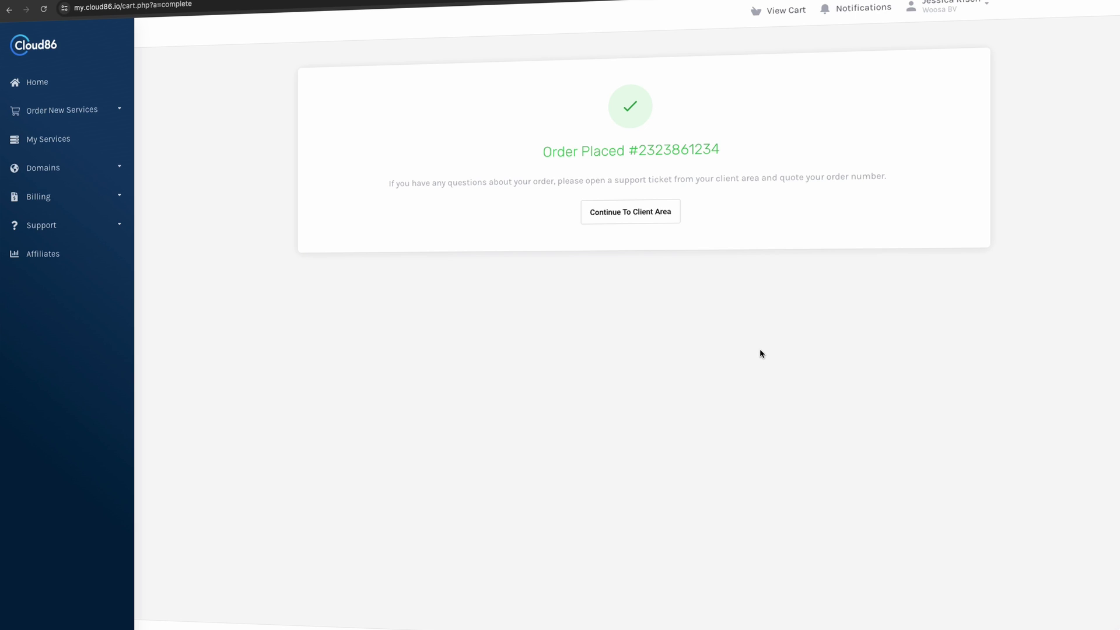
- From the client area, open the WooCommerce Start hosting for ardorwatch.com
click(634, 214)
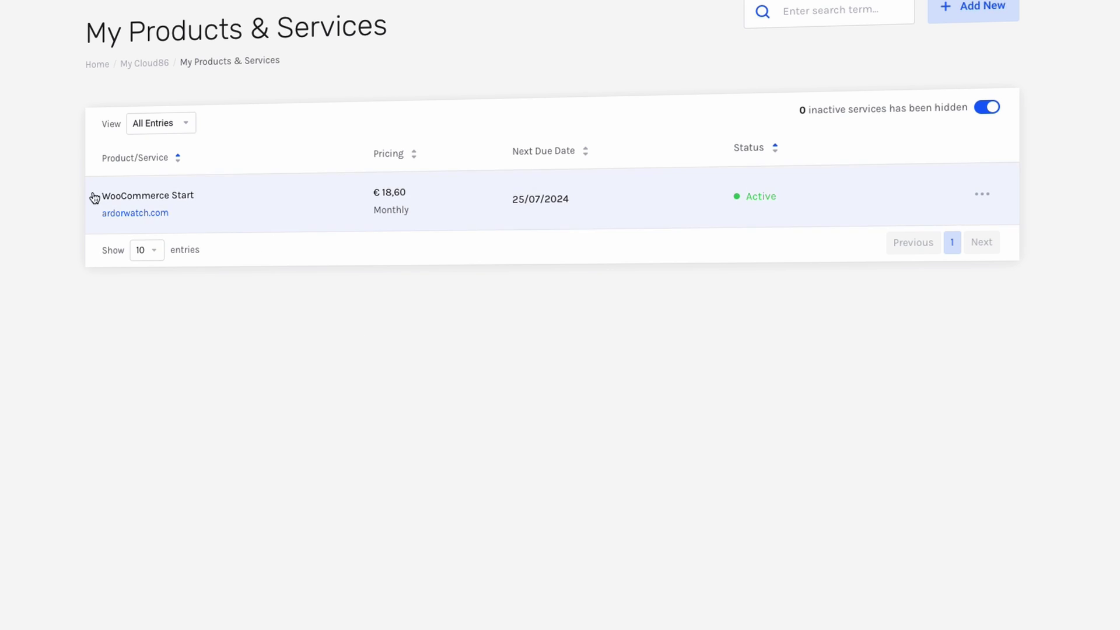
click(152, 216)
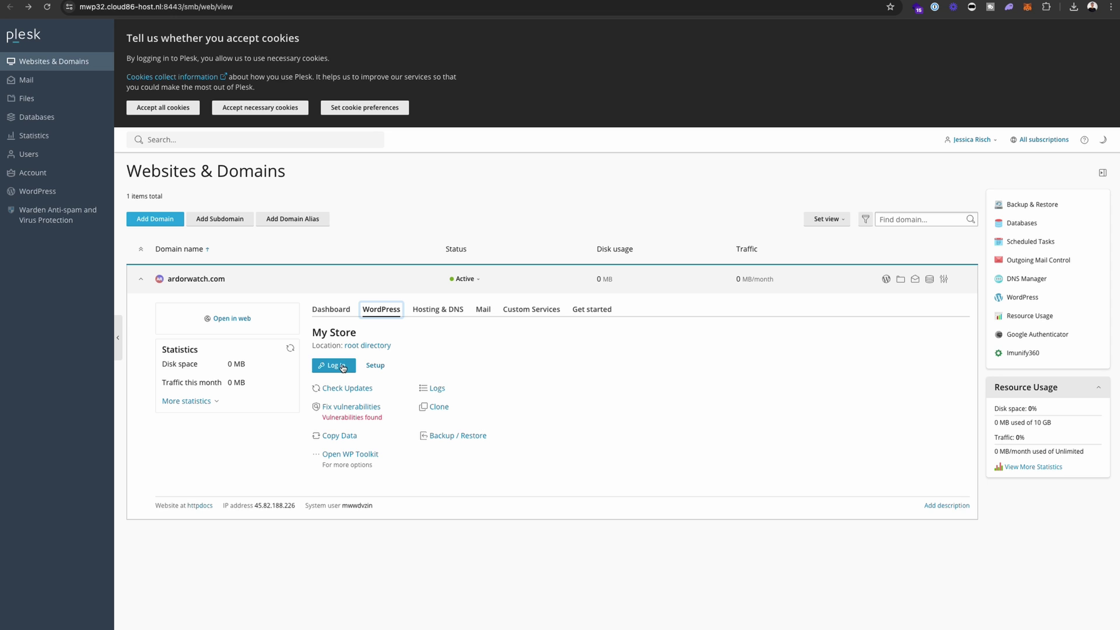
- Log in to WordPress from Plesk, proceeding to ardorwatch.com despite the certificate warning
click(343, 368)
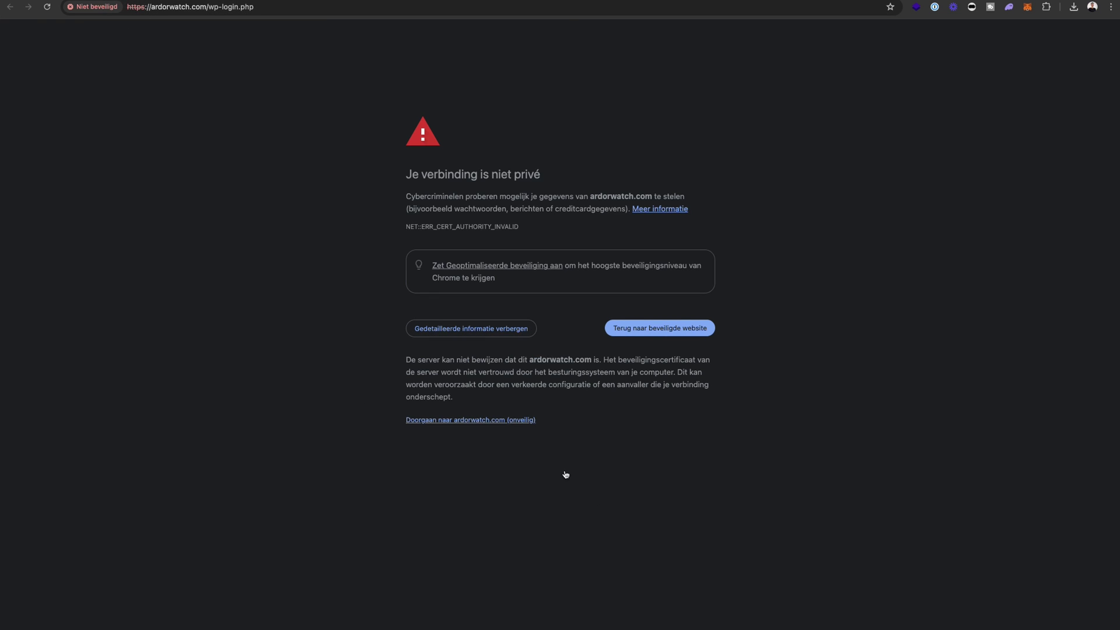
click(515, 425)
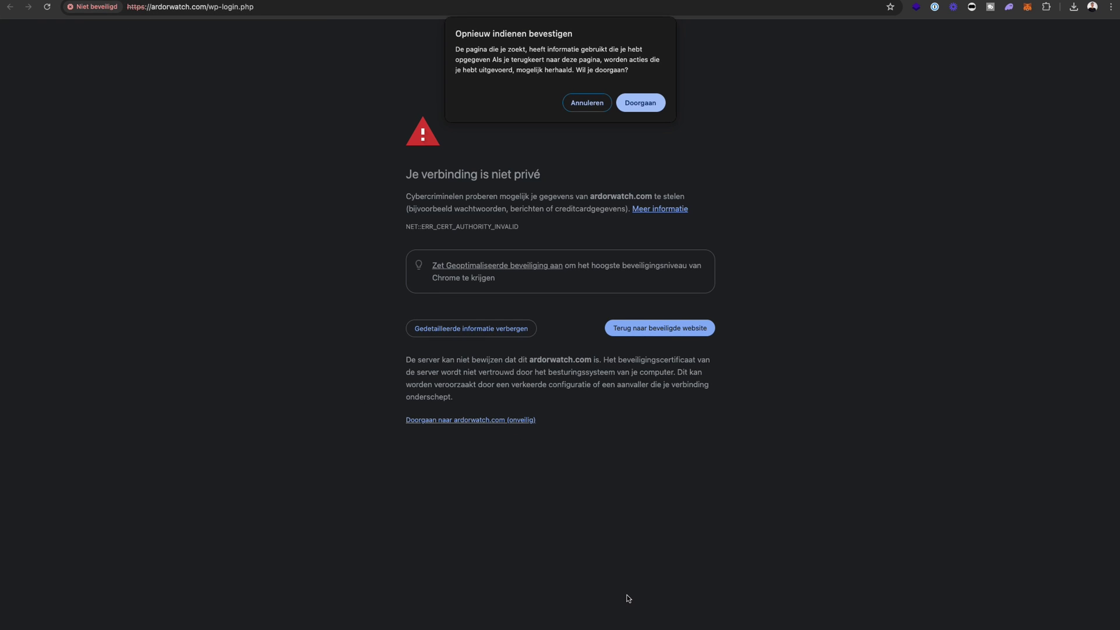
click(646, 102)
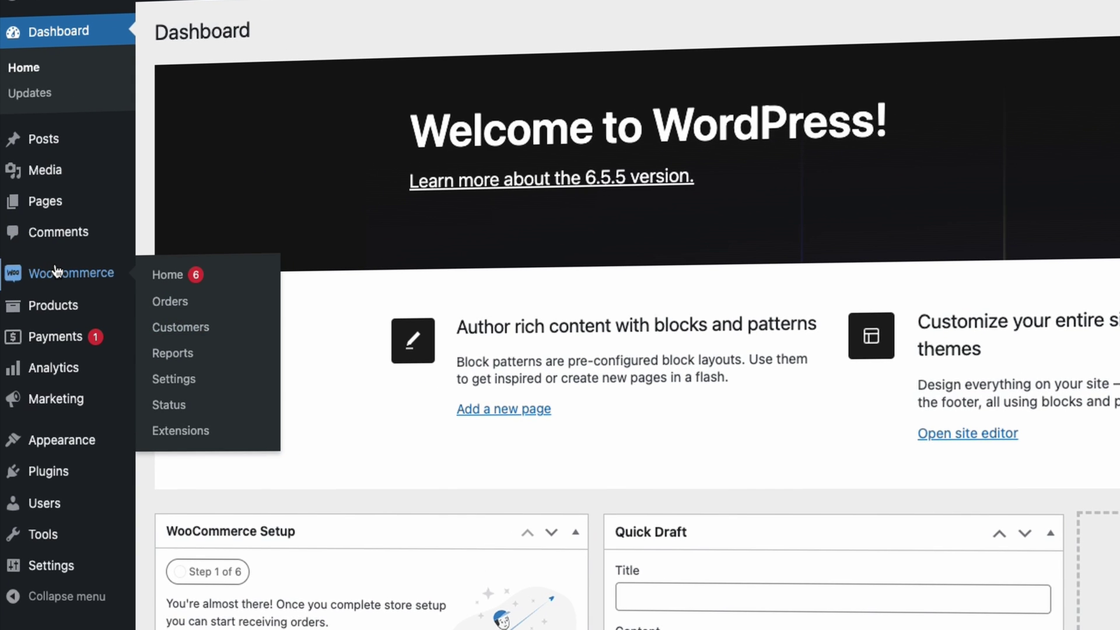
- Look over the admin sidebar menu on the My Store dashboard
mouse_move(31, 208)
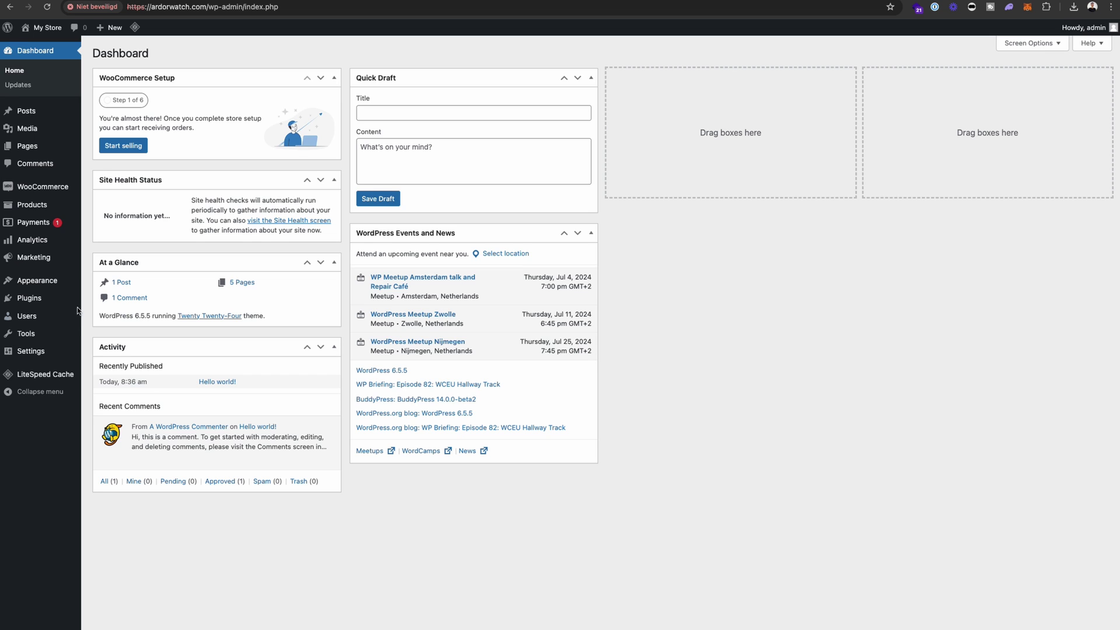
- Search the plugin directory for 'Elementor' and activate Elementor Website Builder
click(44, 298)
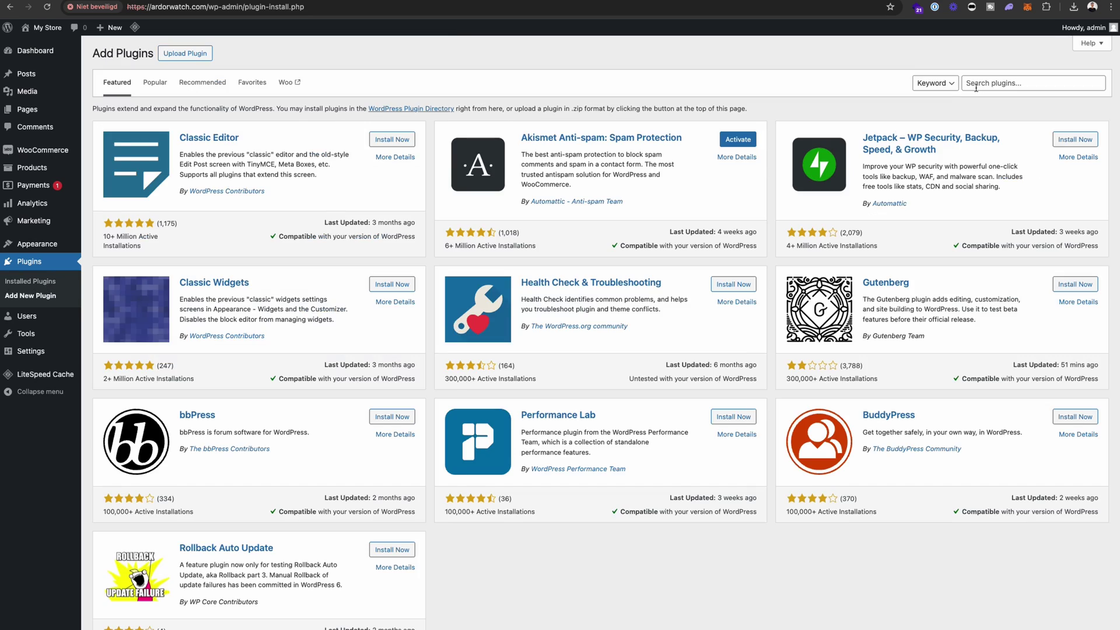
click(976, 85)
text(Elementor)
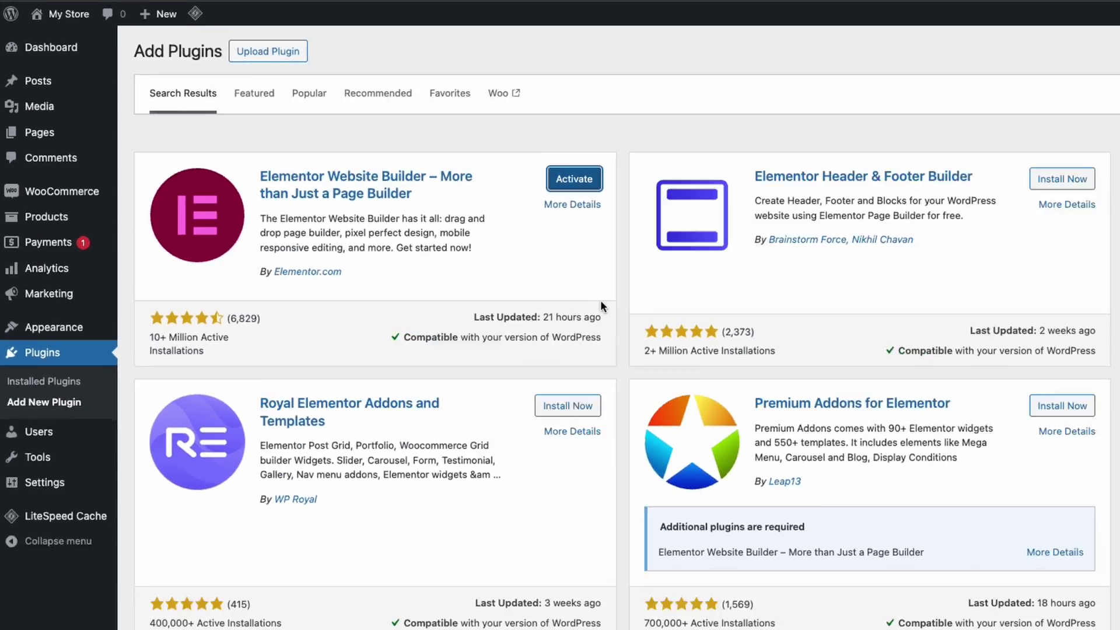
click(752, 216)
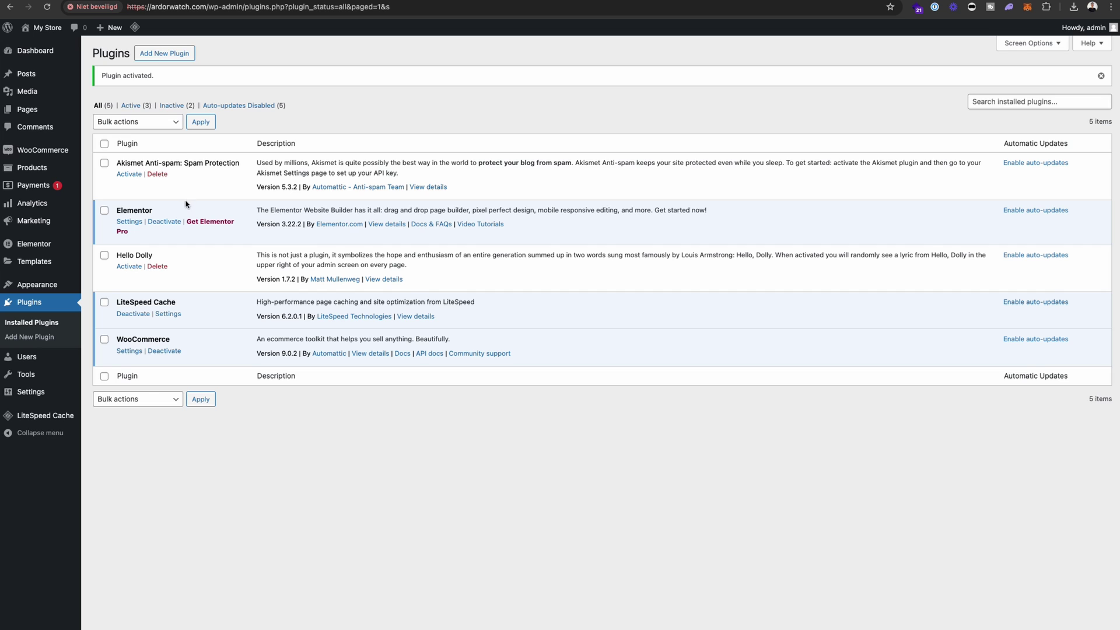
- Search new themes for 'blocksy' and install the Blocksy theme
mouse_move(40, 285)
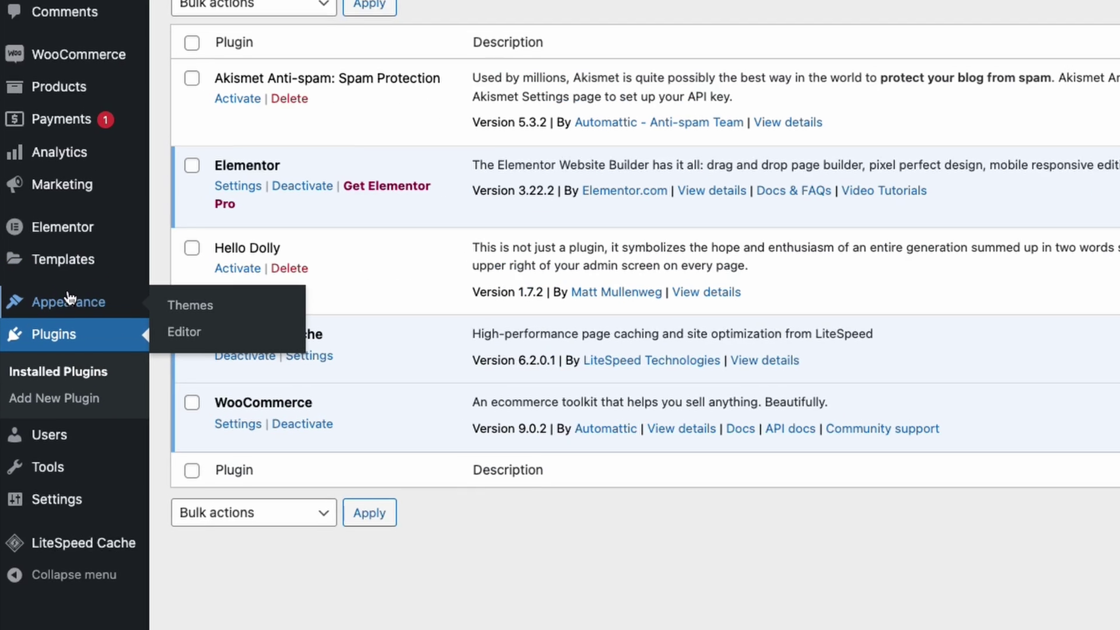
click(226, 308)
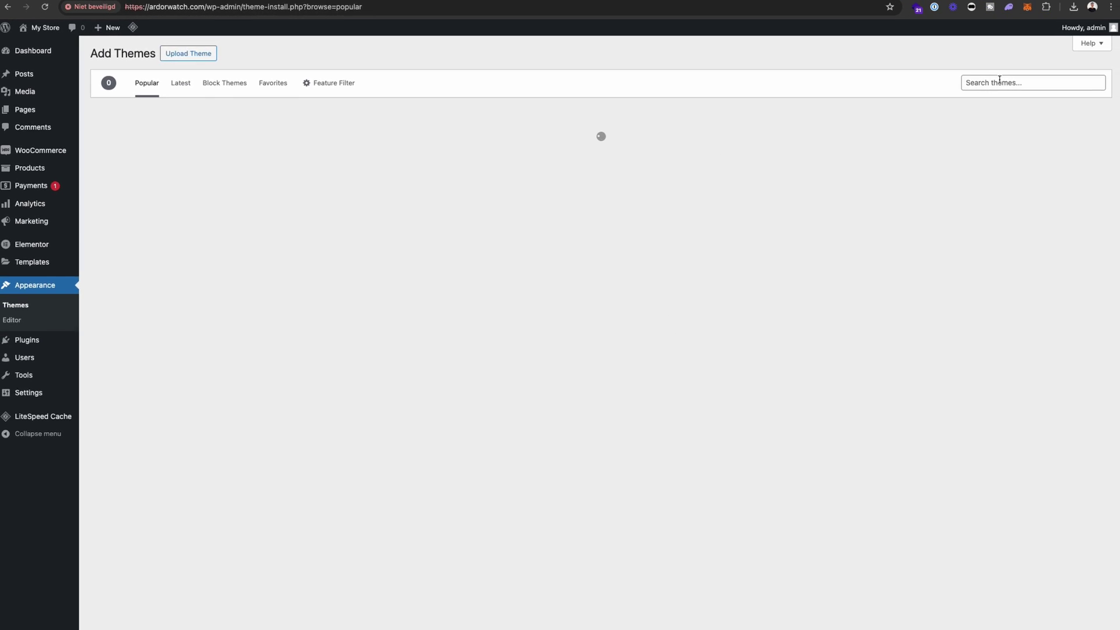
click(1000, 83)
text(blocksy)
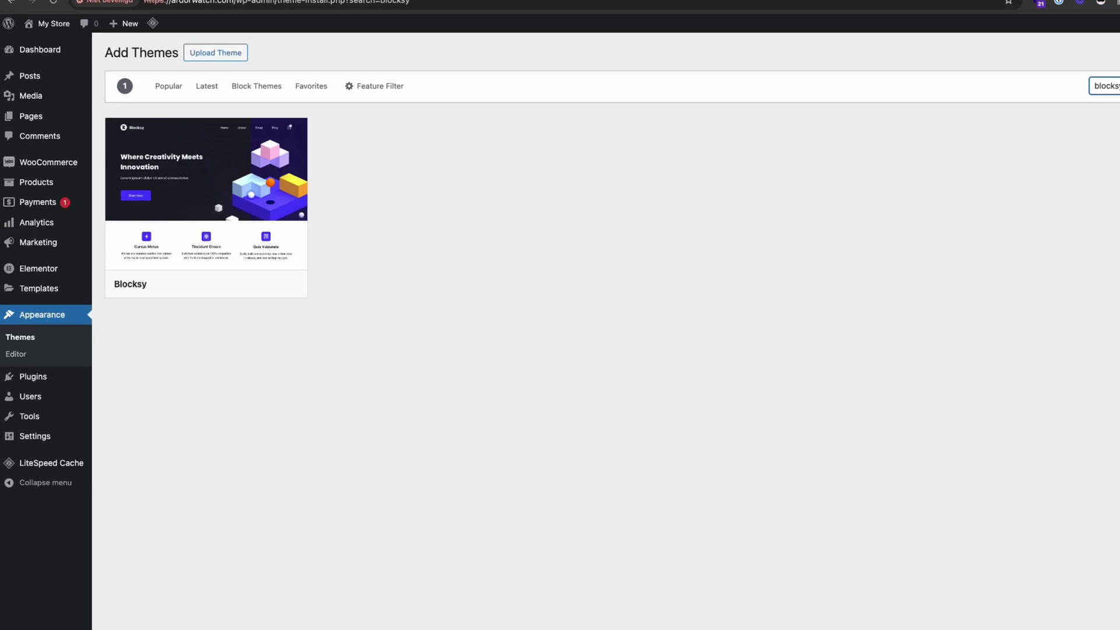
mouse_move(121, 208)
click(407, 446)
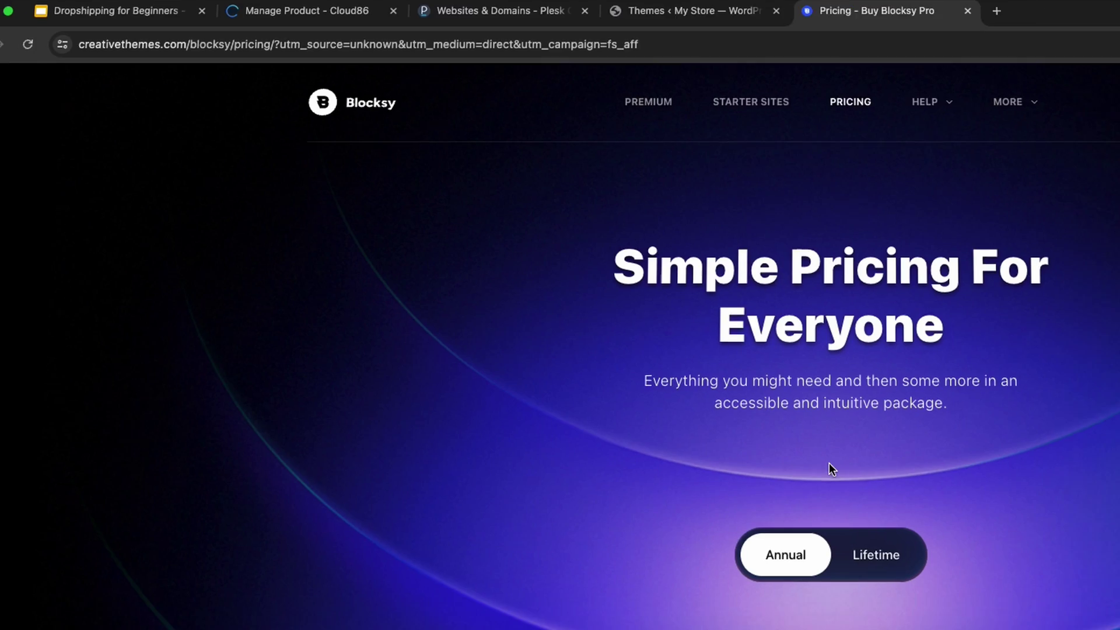
- Compare Blocksy's lifetime and yearly licence prices on the pricing page
scroll(828, 463, down, 7)
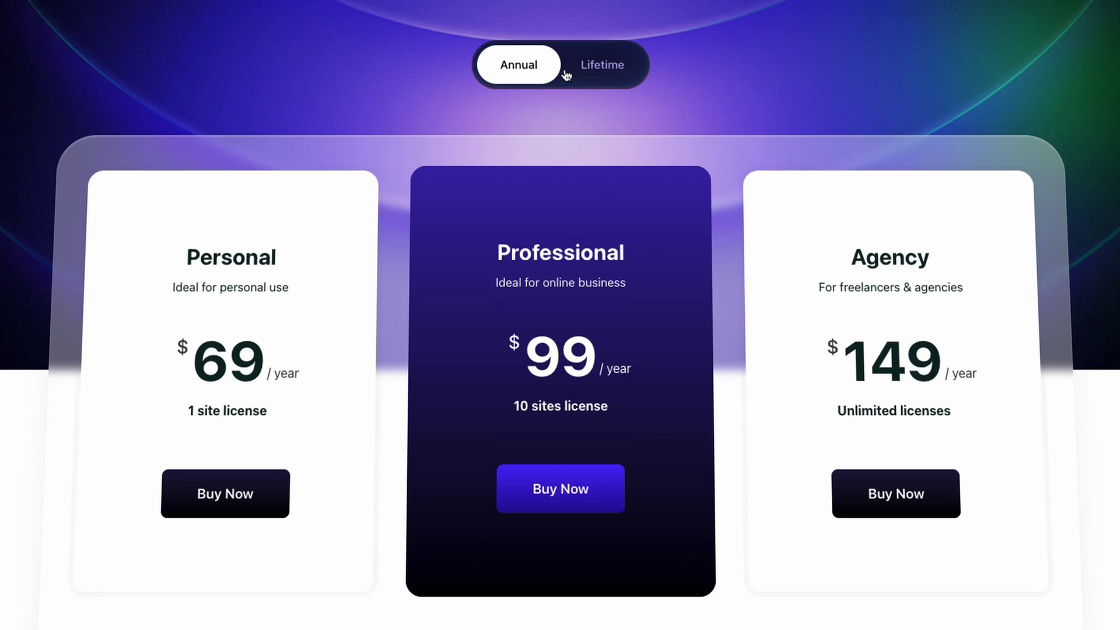
click(594, 54)
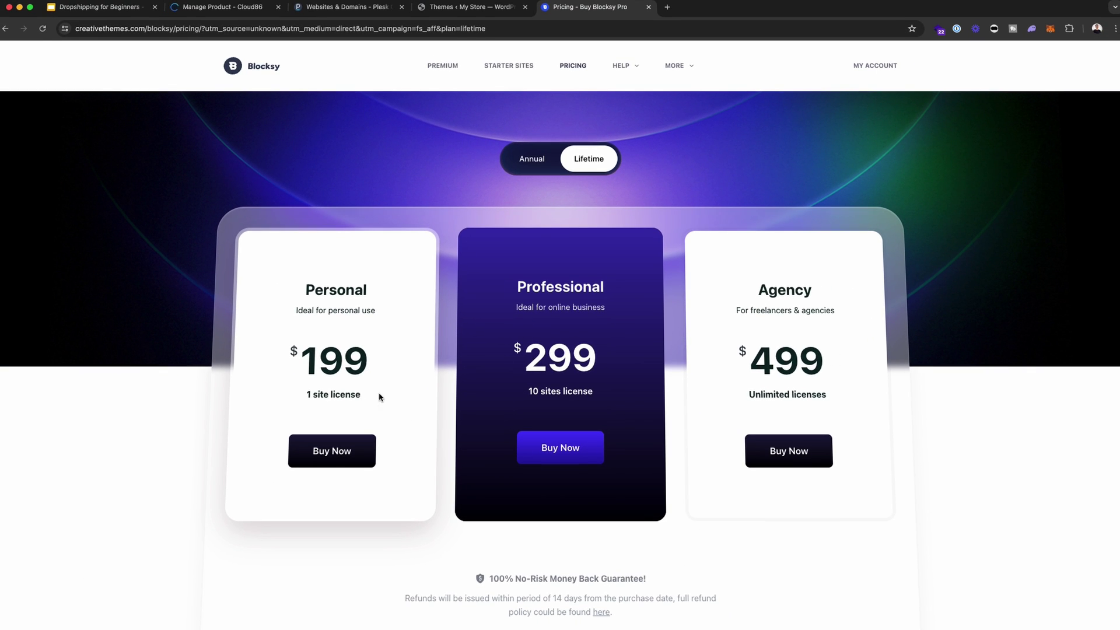
scroll(515, 255, up, 1)
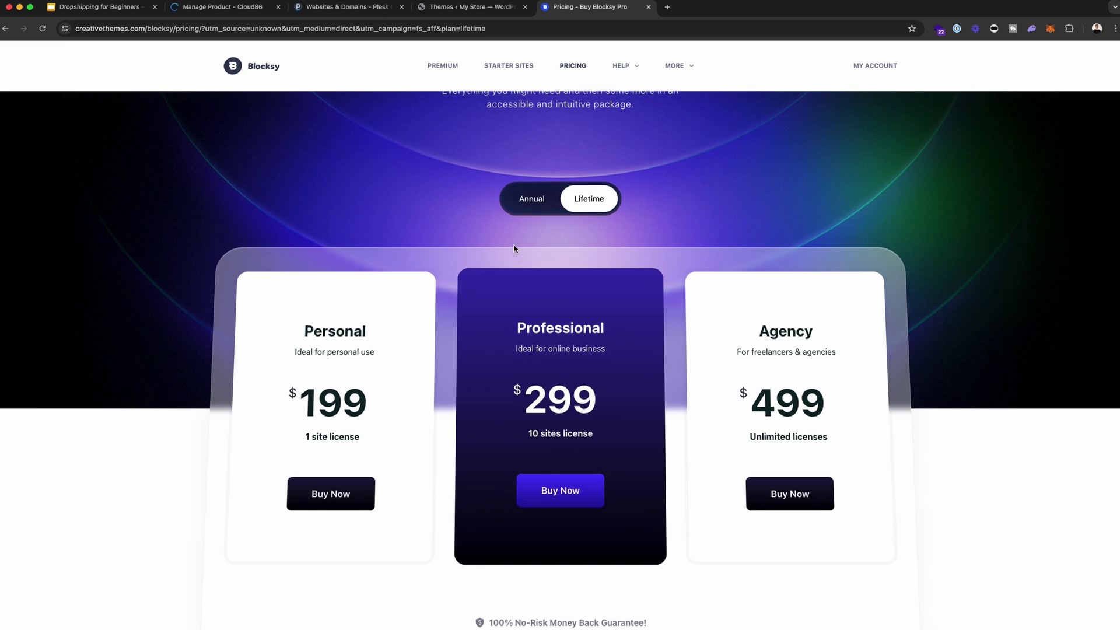
click(532, 199)
scroll(520, 397, down, 2)
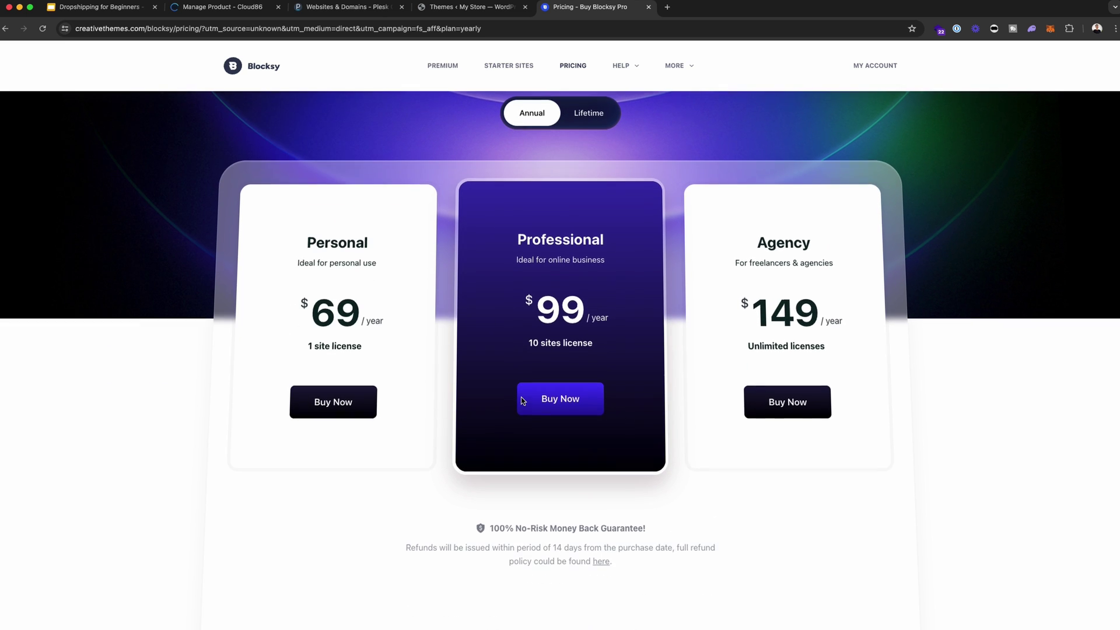
scroll(522, 400, up, 1)
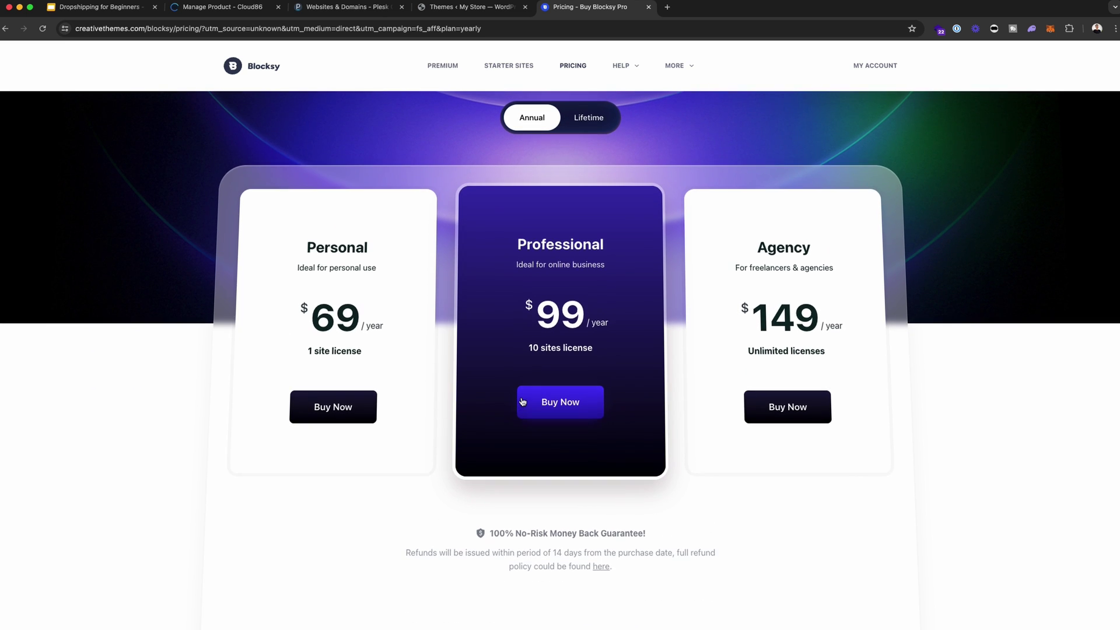
- Browse the Blocksy starter sites gallery of ready-to-import templates
click(508, 65)
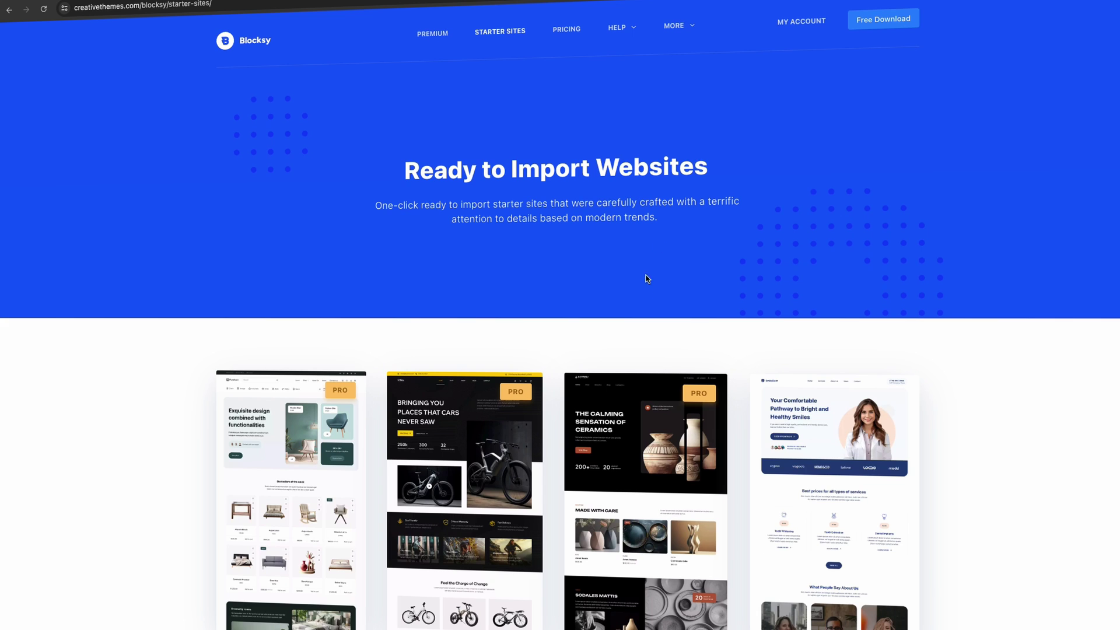
scroll(645, 279, down, 9)
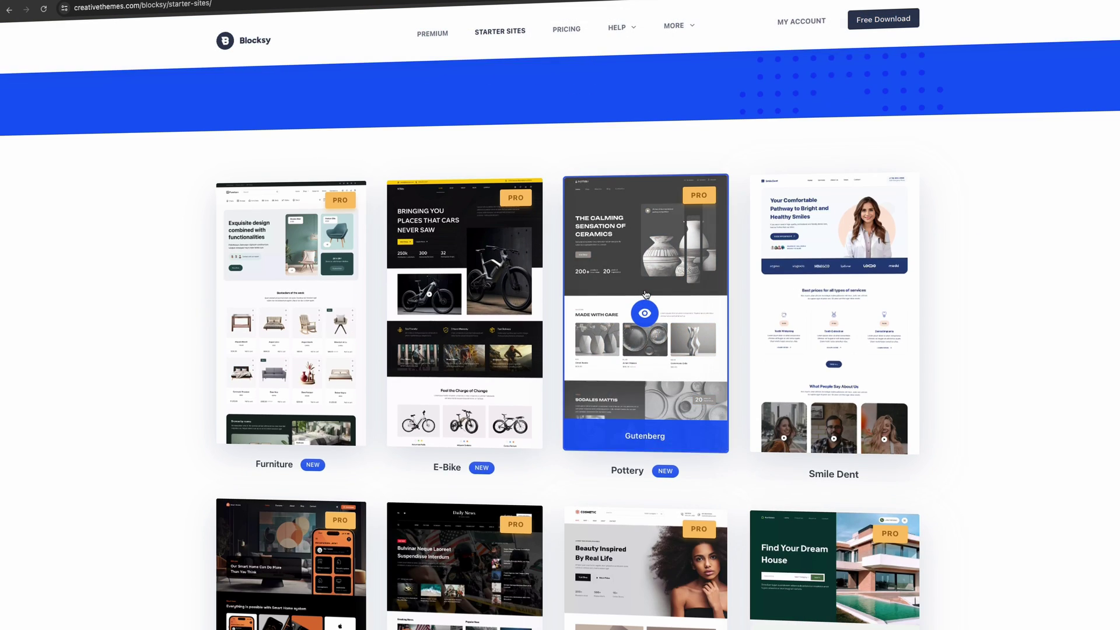
scroll(657, 300, up, 1)
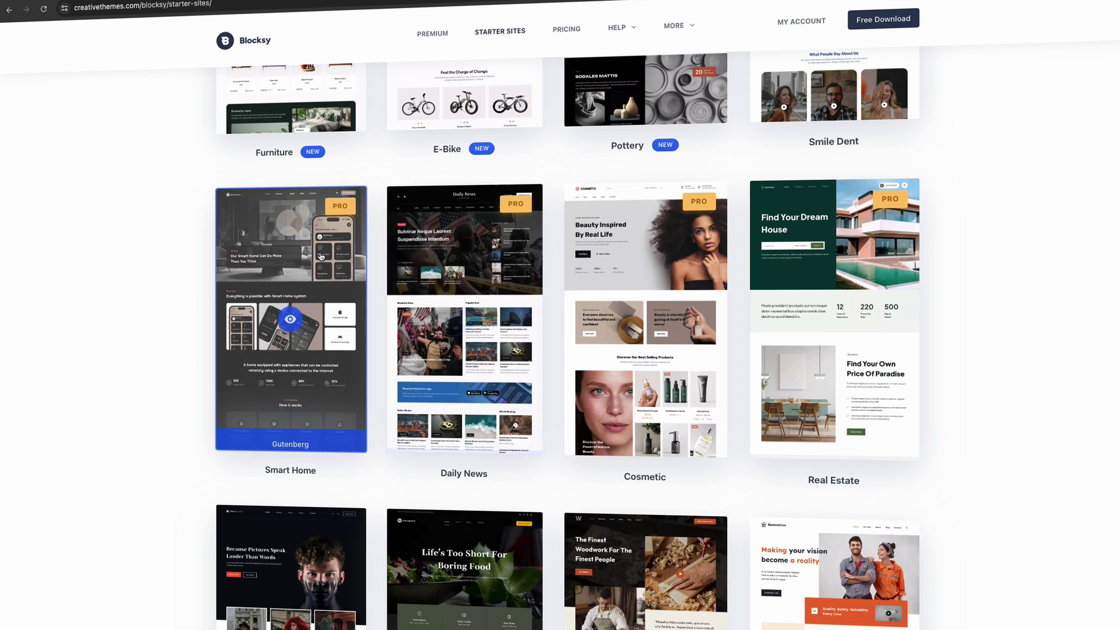
scroll(506, 332, up, 1)
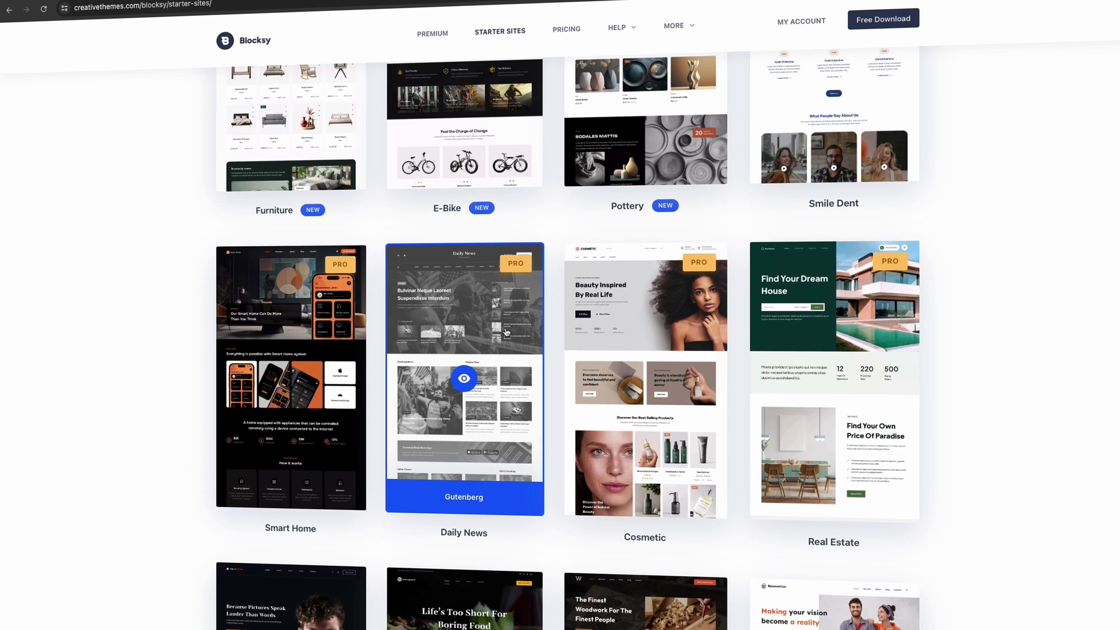
scroll(507, 334, up, 5)
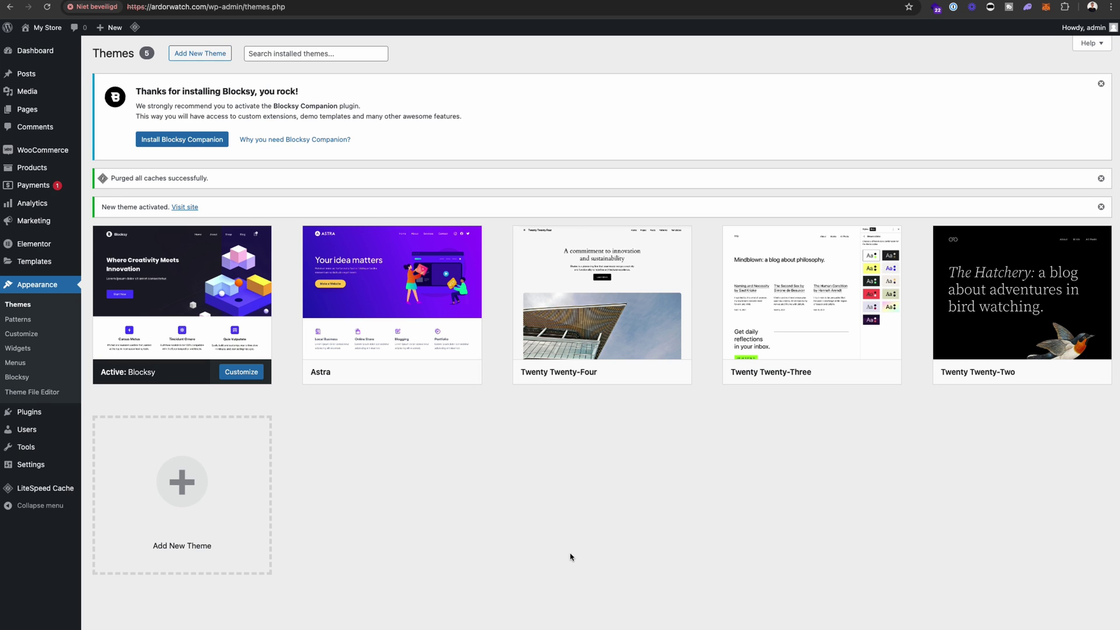
- Open Blocksy's Starter Sites tab from the Dashboard and browse the templates
click(35, 51)
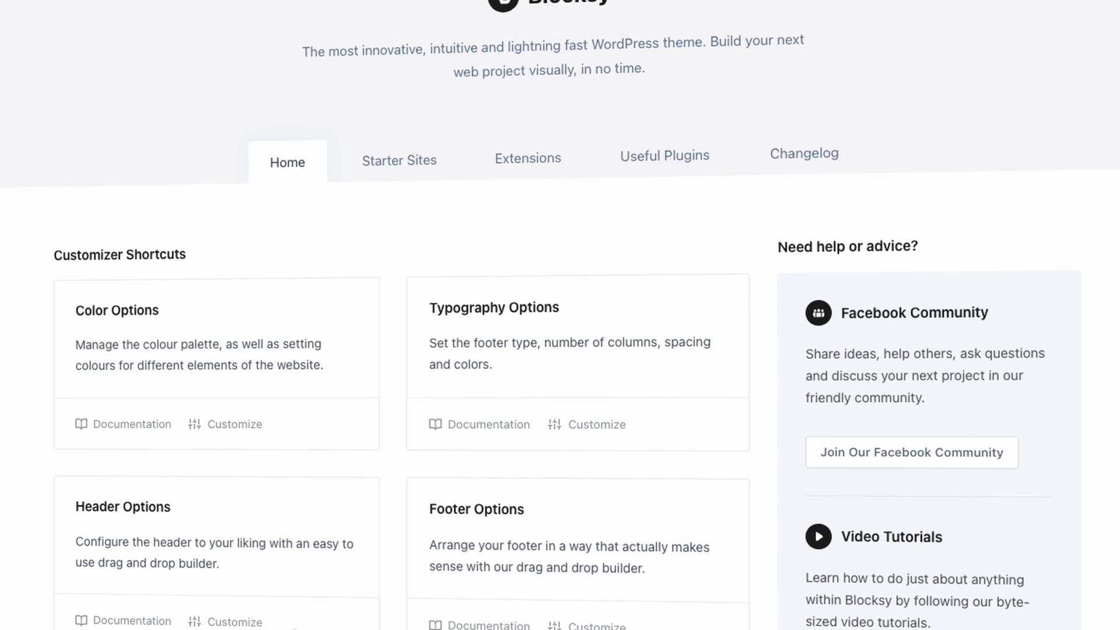
click(382, 155)
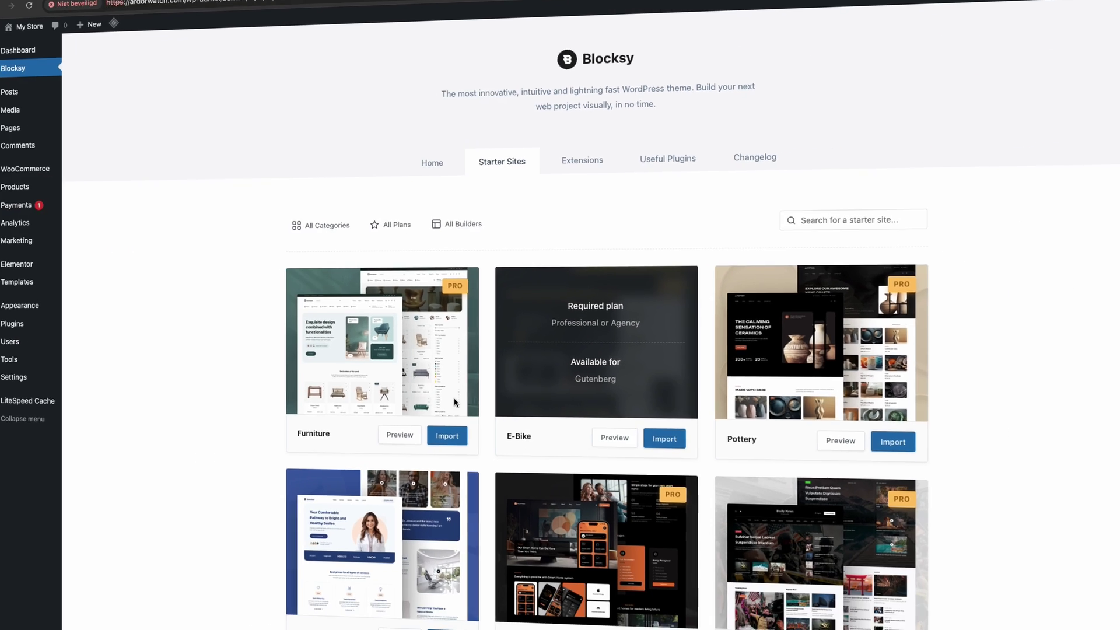
scroll(497, 414, down, 7)
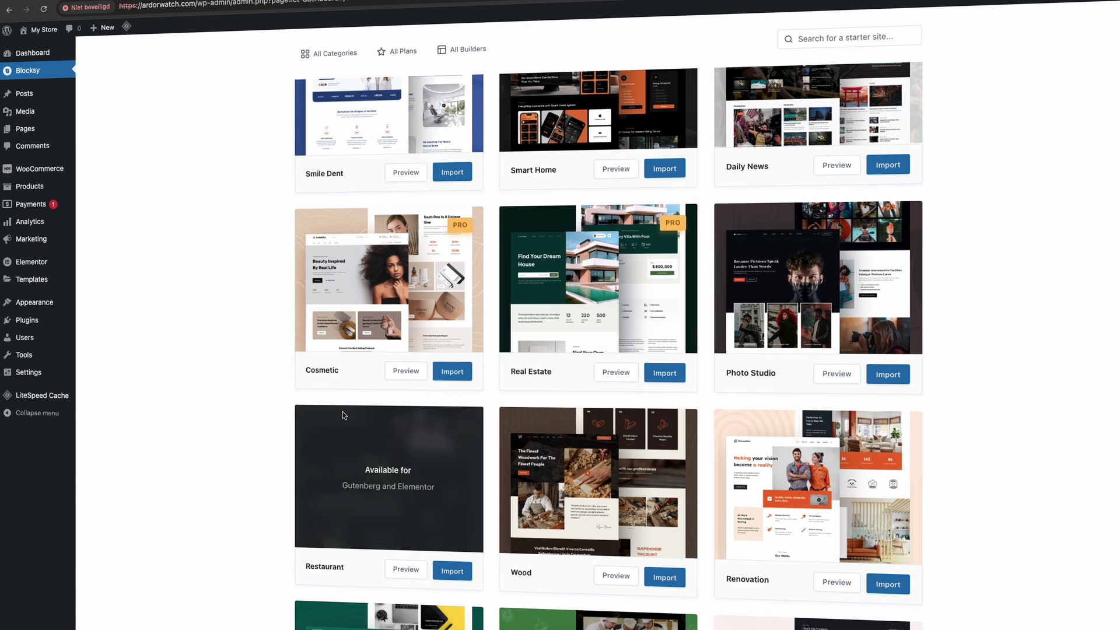
scroll(343, 412, down, 3)
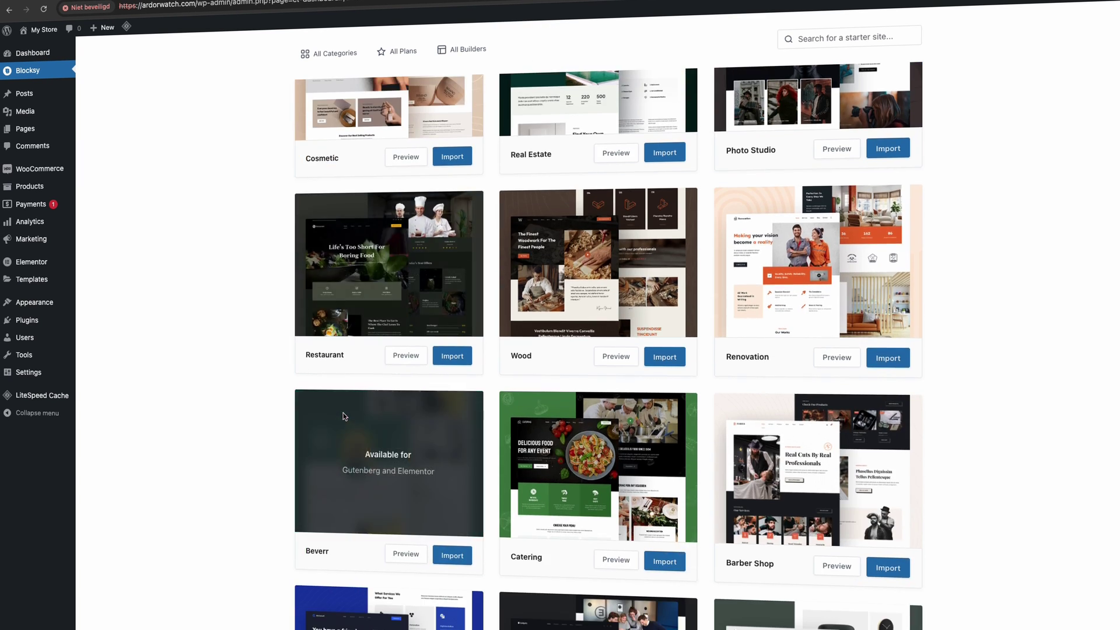
scroll(343, 412, up, 10)
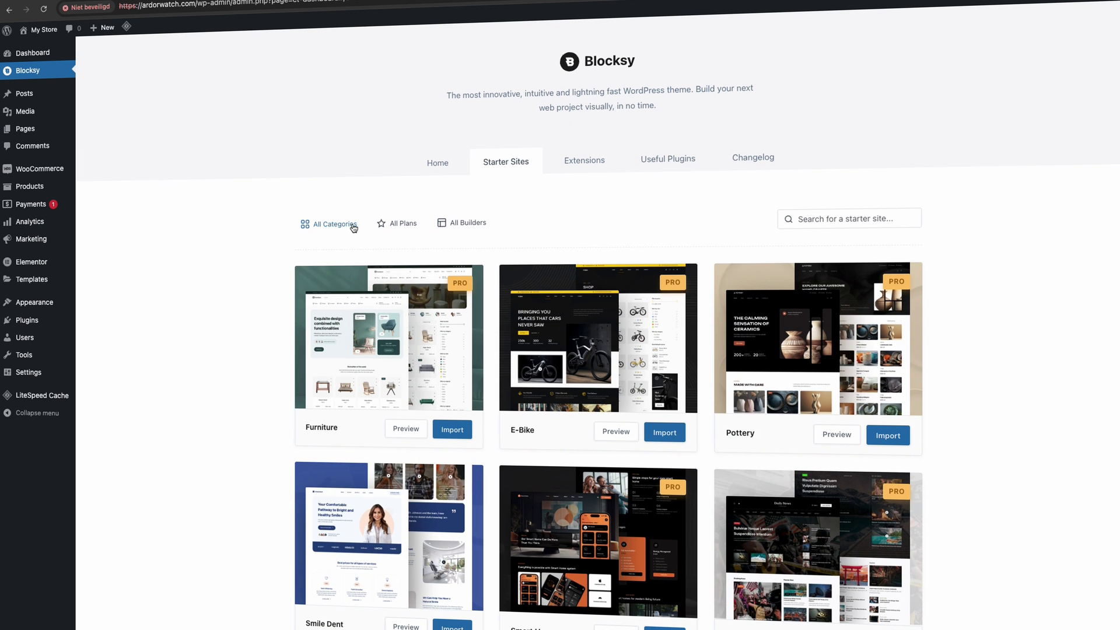
- Filter the starter sites to Ecommerce, then close the Gadgets demo preview
click(329, 224)
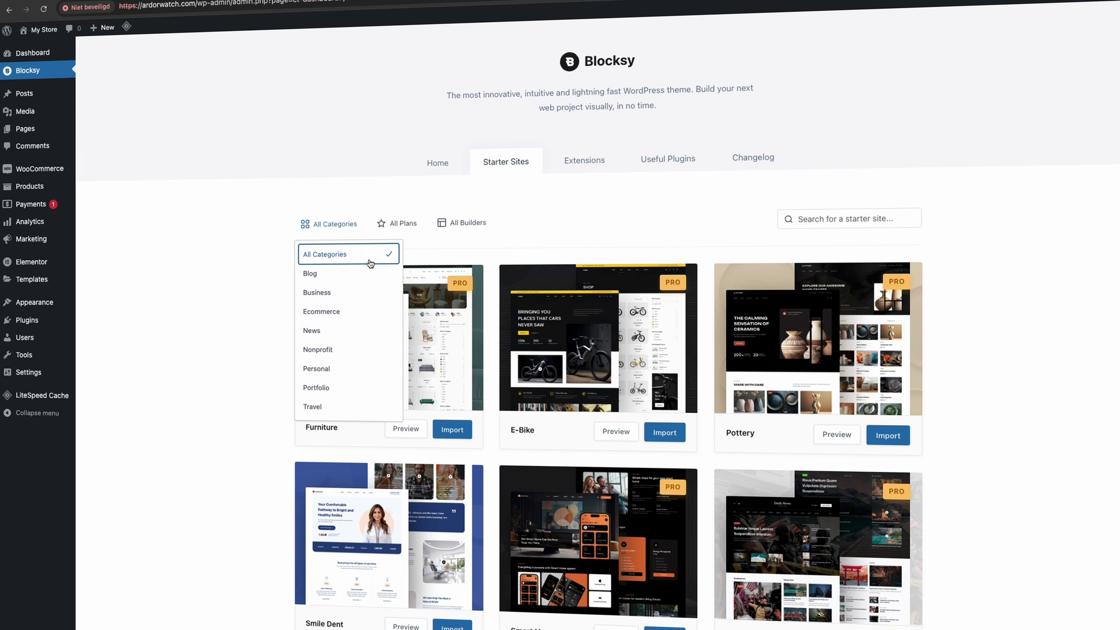
click(348, 312)
click(182, 394)
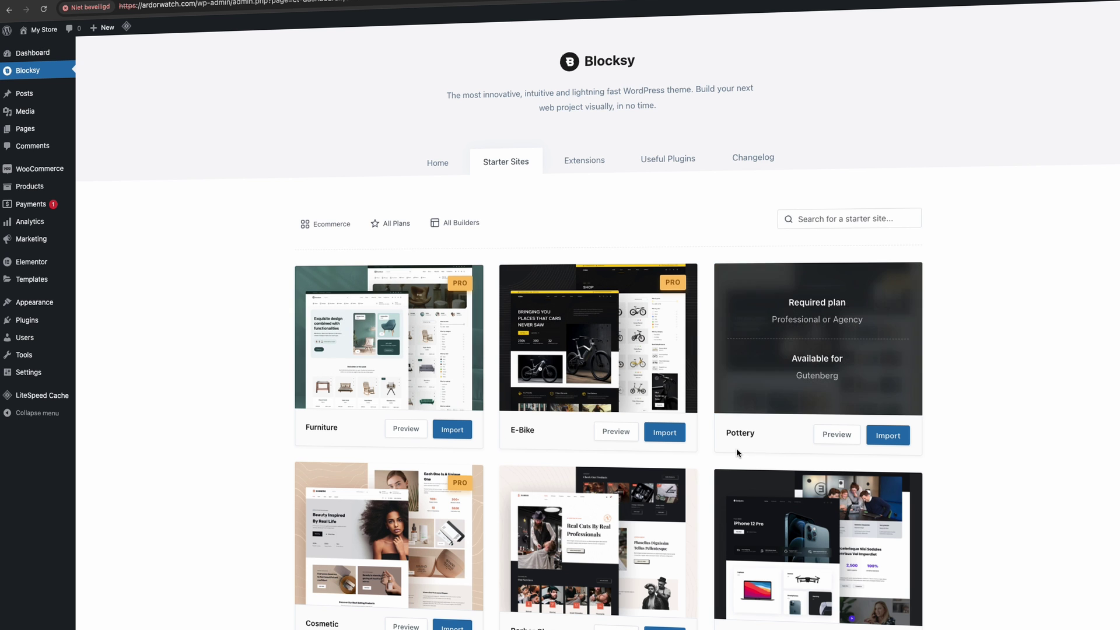
scroll(537, 533, down, 1)
scroll(447, 472, down, 2)
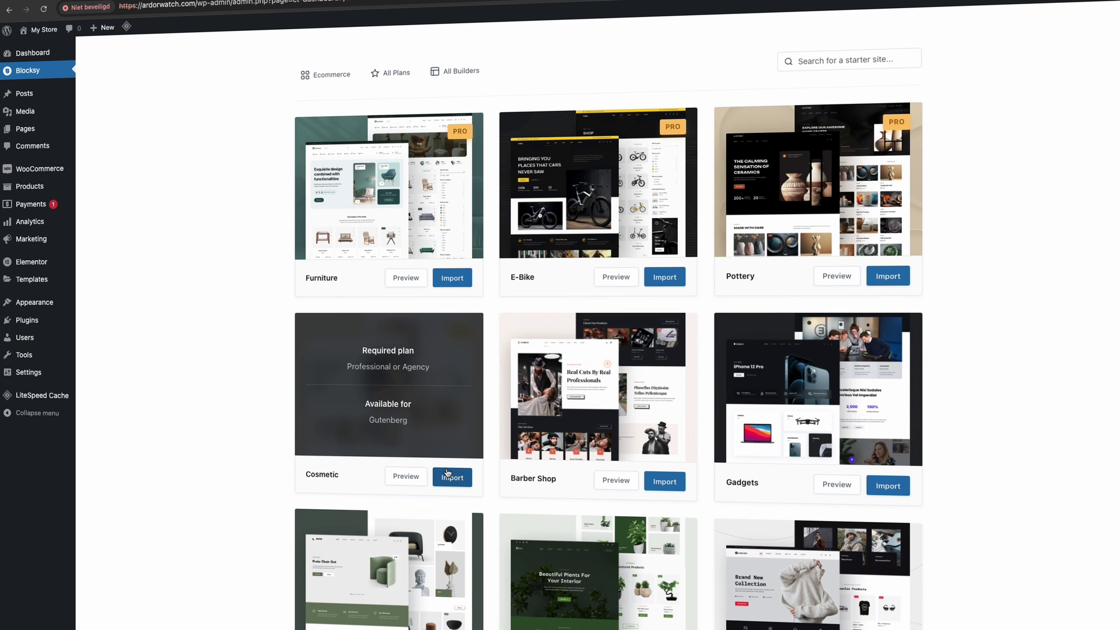
scroll(778, 459, down, 5)
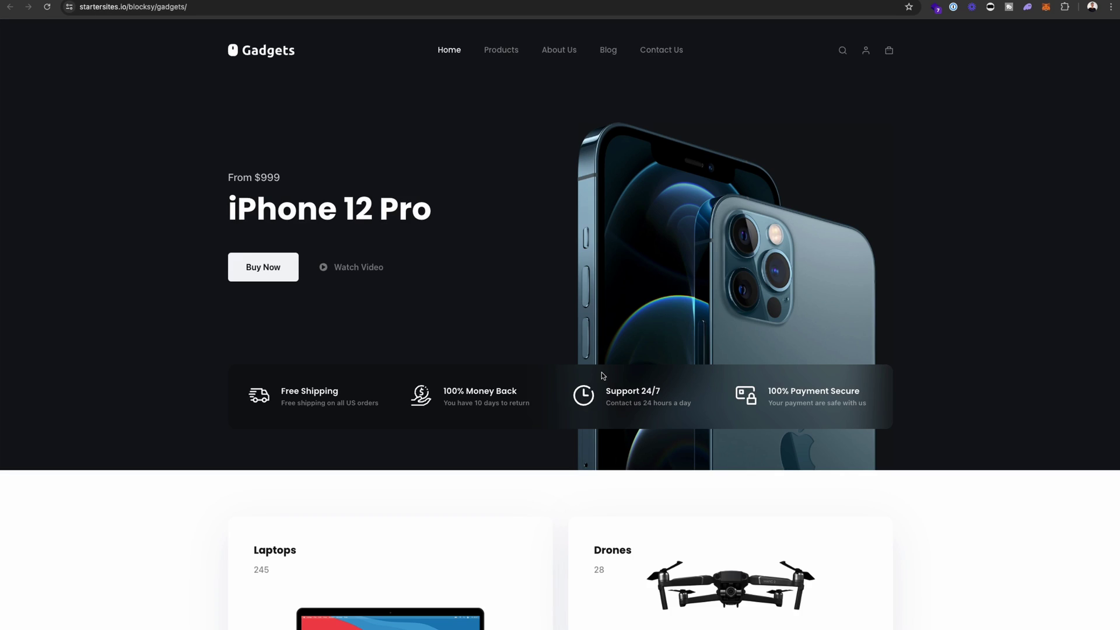
scroll(603, 376, down, 20)
scroll(603, 376, up, 20)
key(super+w)
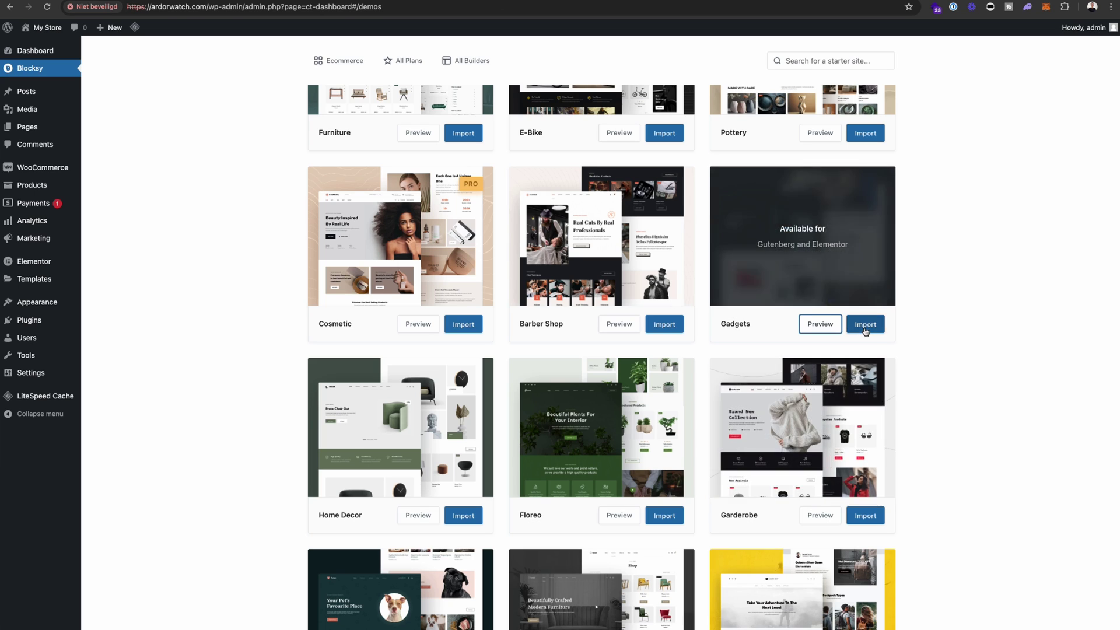
- Import the Gadgets starter site with a child theme, Elementor and its required plugins
click(865, 324)
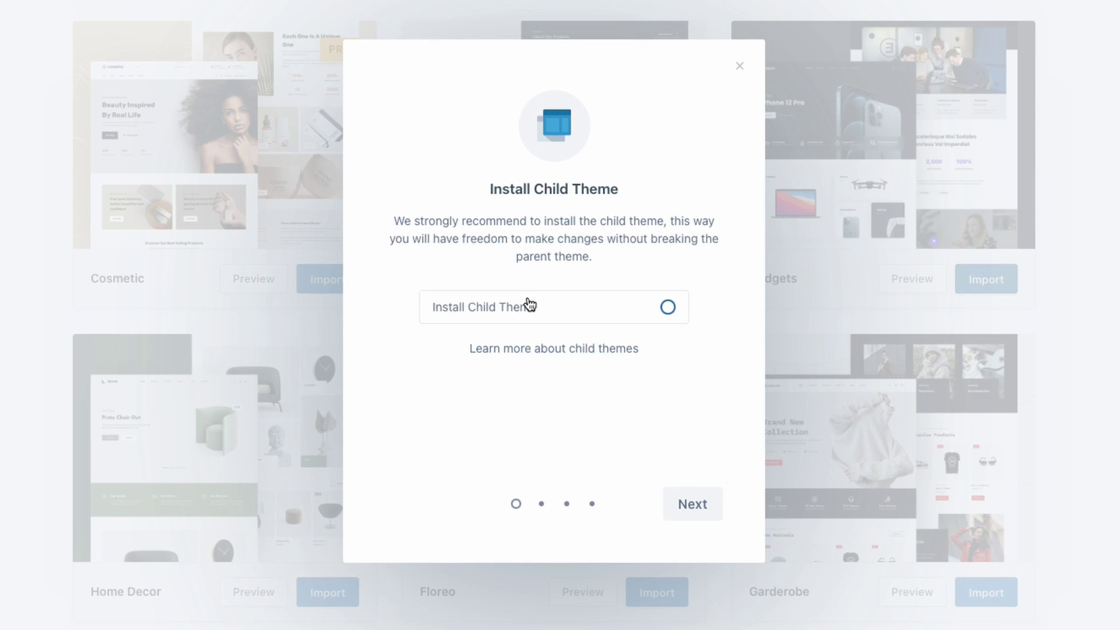
click(667, 308)
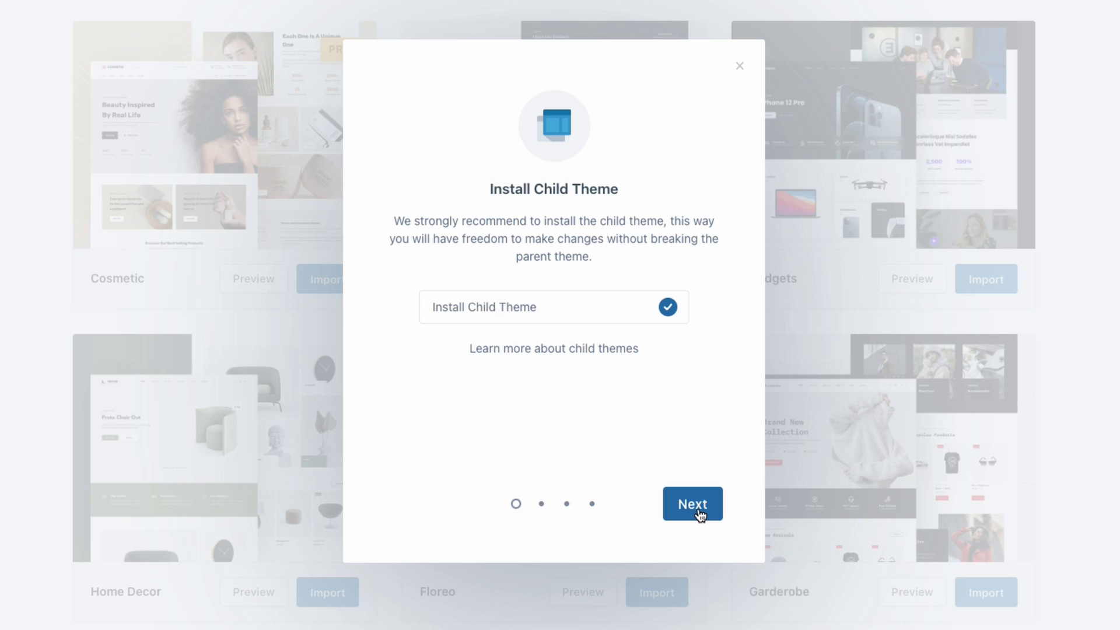
click(698, 510)
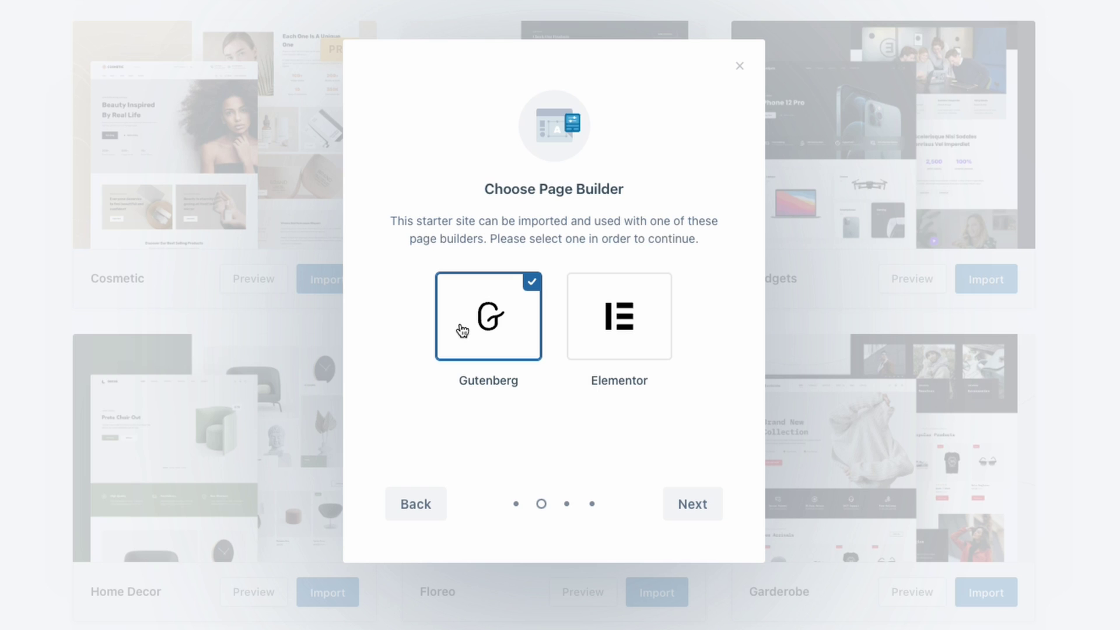
click(640, 320)
click(700, 512)
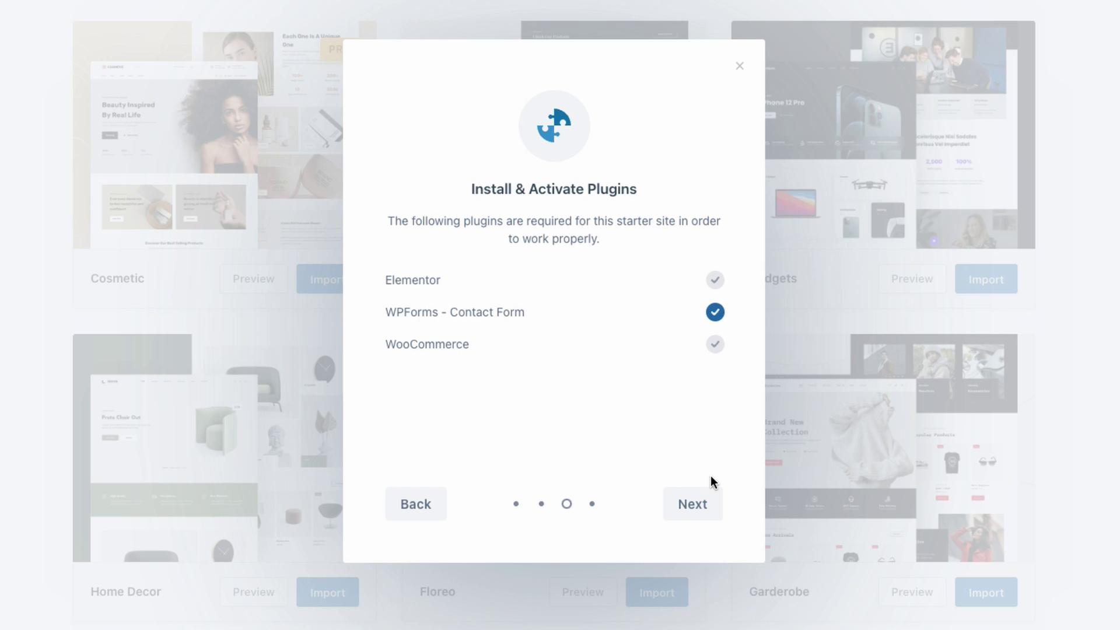
click(695, 506)
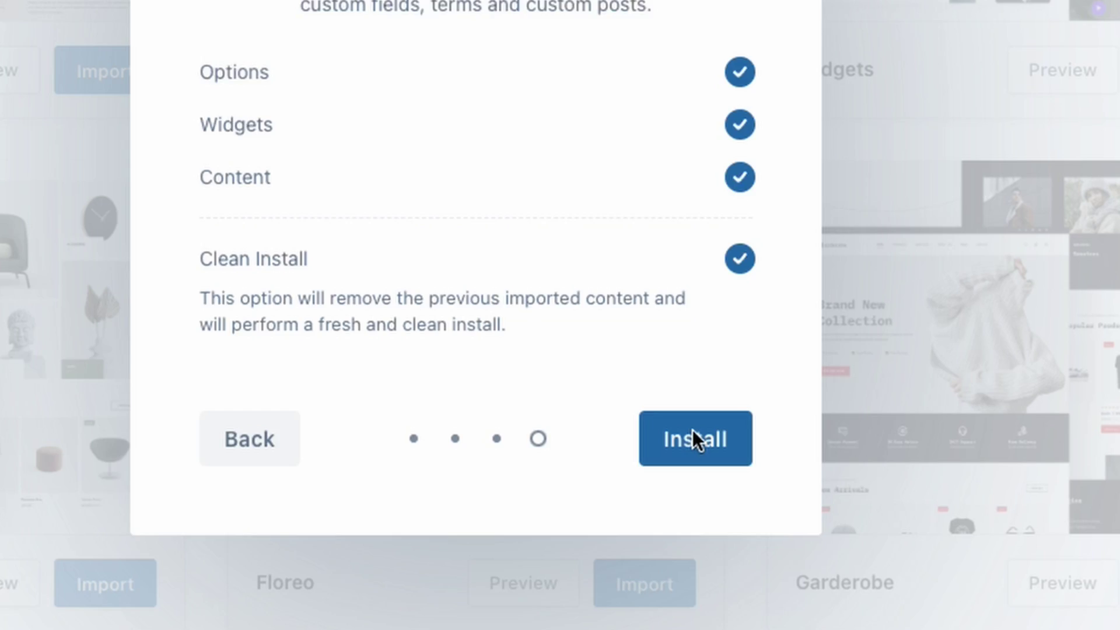
click(693, 435)
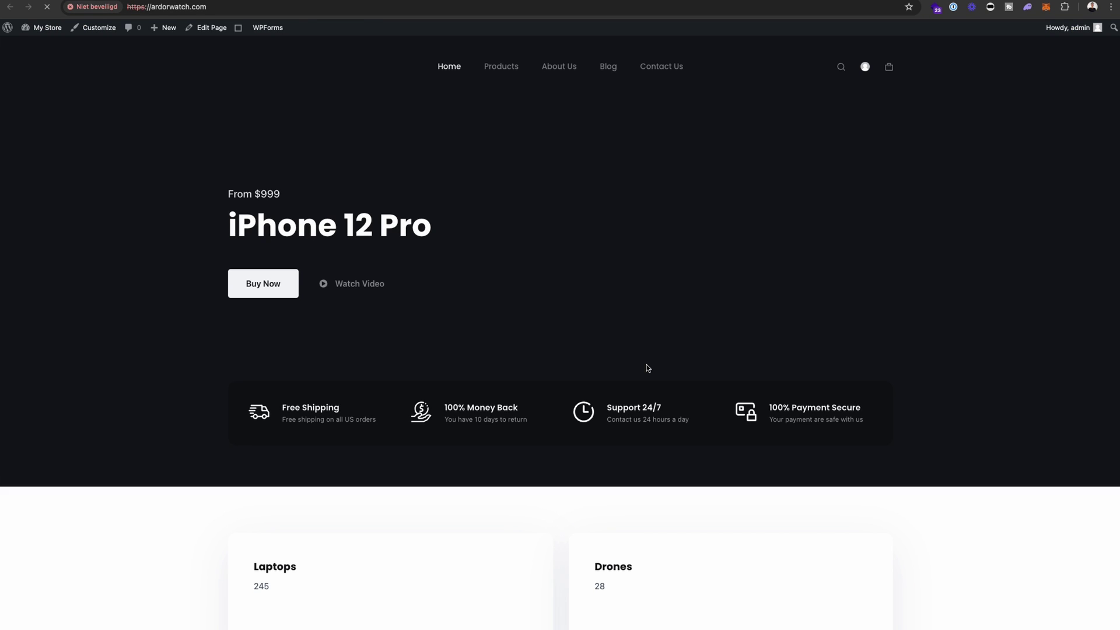
scroll(560, 215, down, 20)
scroll(563, 225, down, 20)
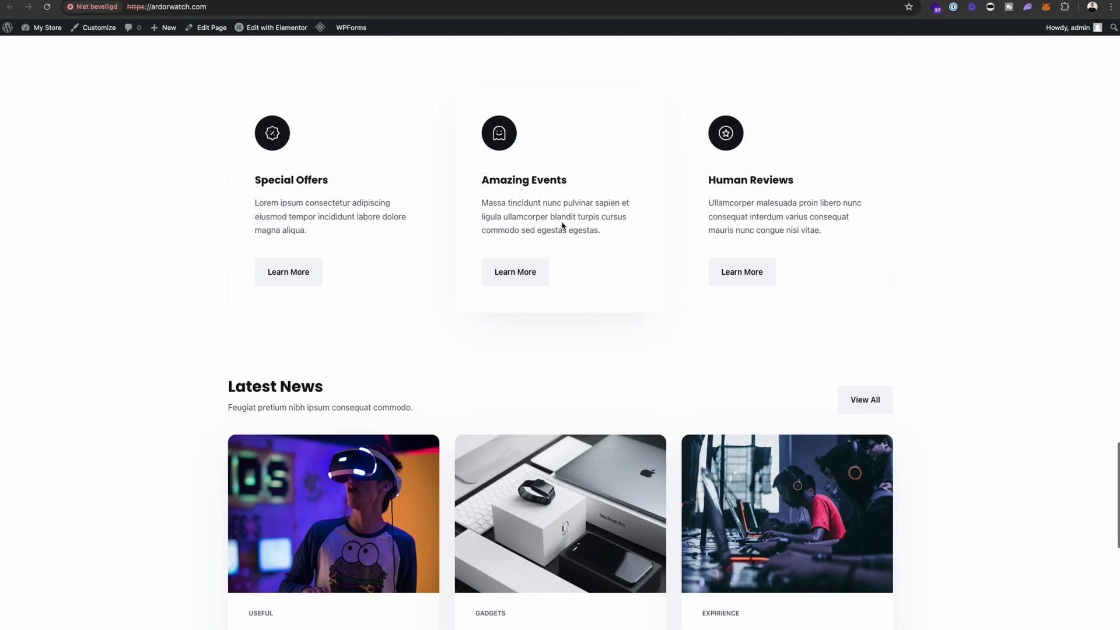
scroll(563, 225, up, 8)
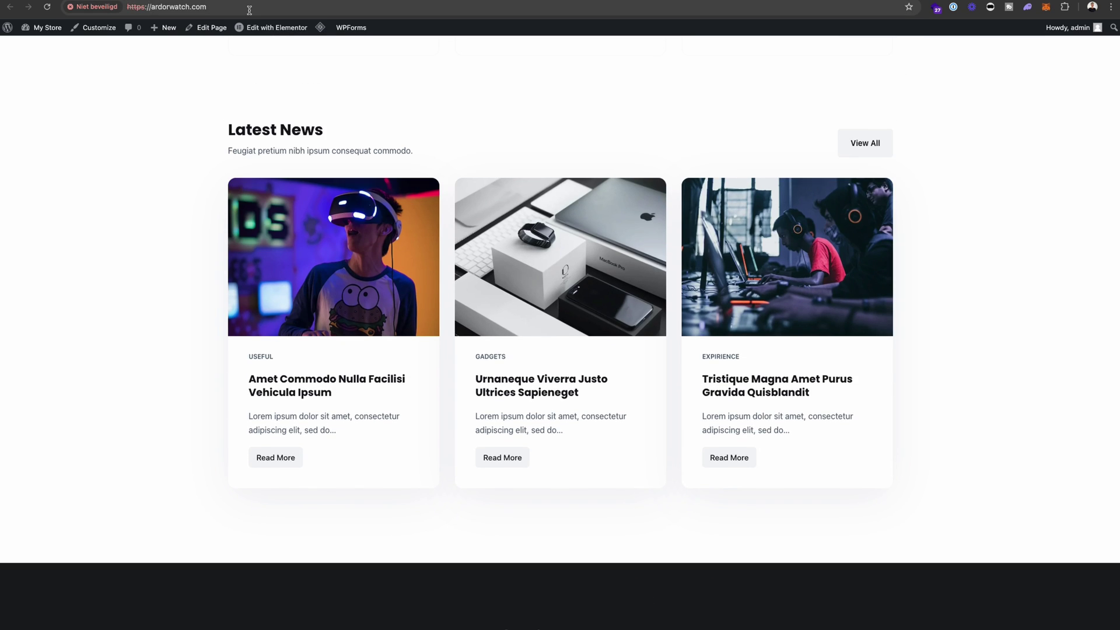
scroll(493, 257, down, 5)
scroll(494, 254, up, 20)
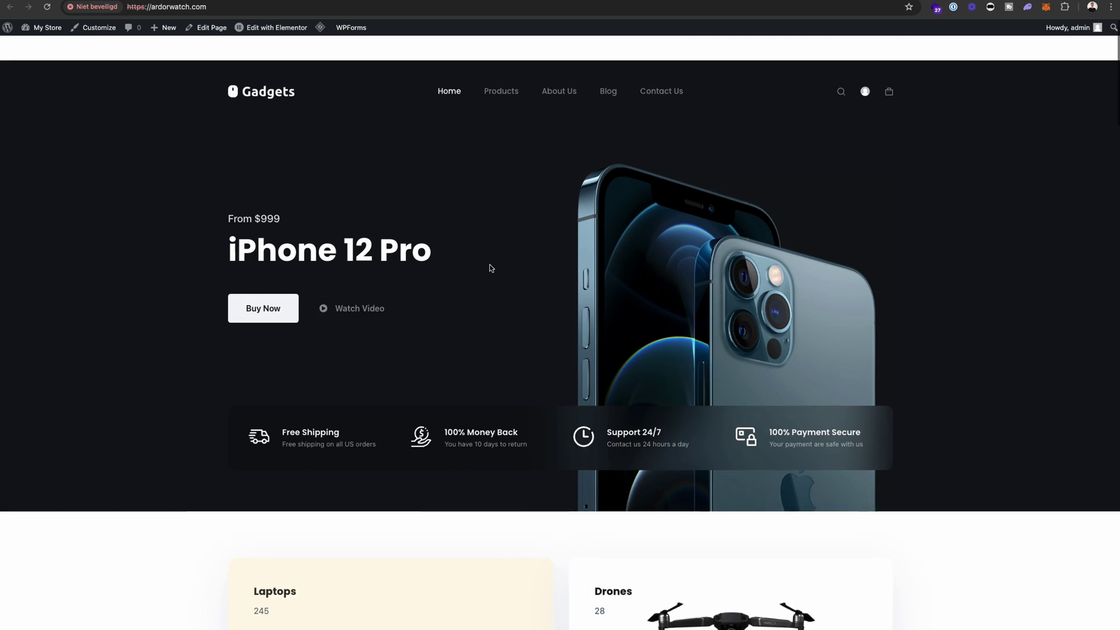
scroll(490, 266, down, 1)
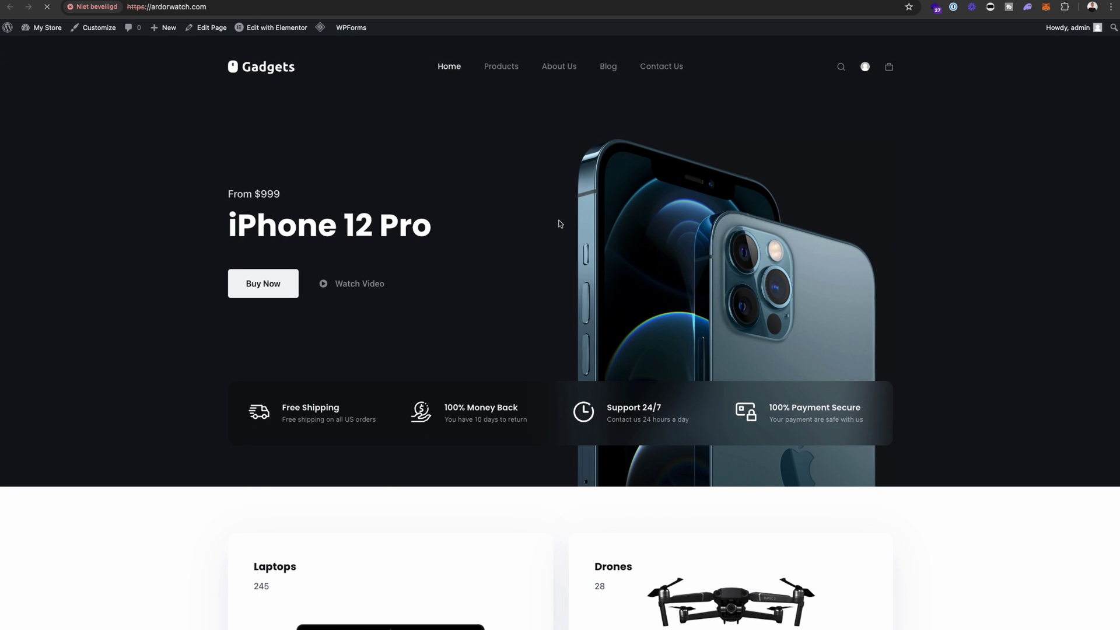
scroll(554, 251, down, 10)
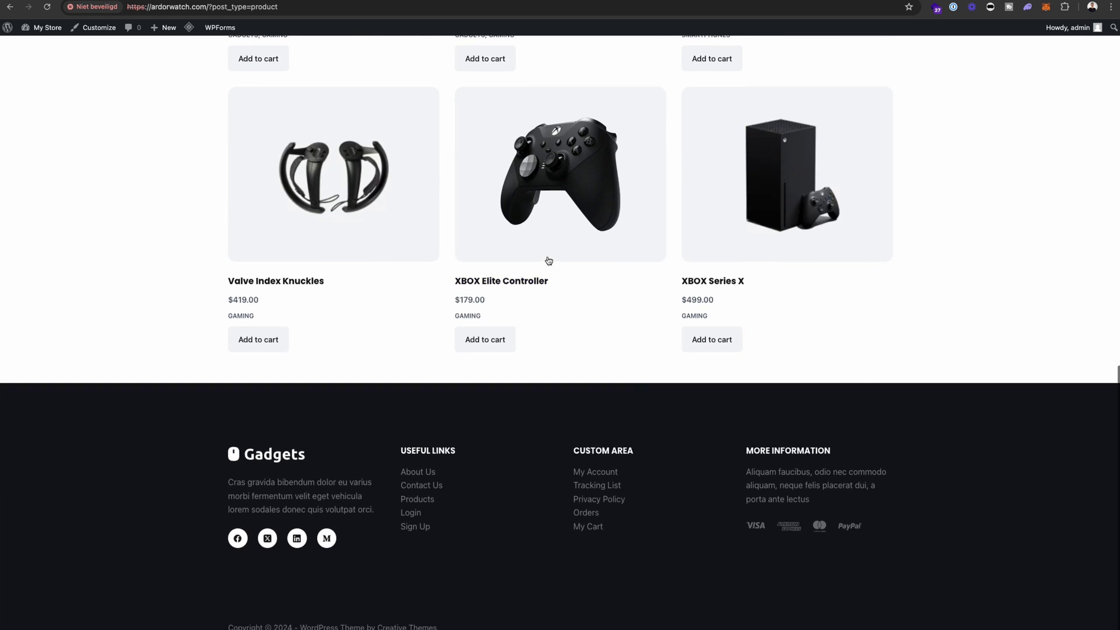
scroll(547, 257, up, 12)
scroll(548, 257, down, 1)
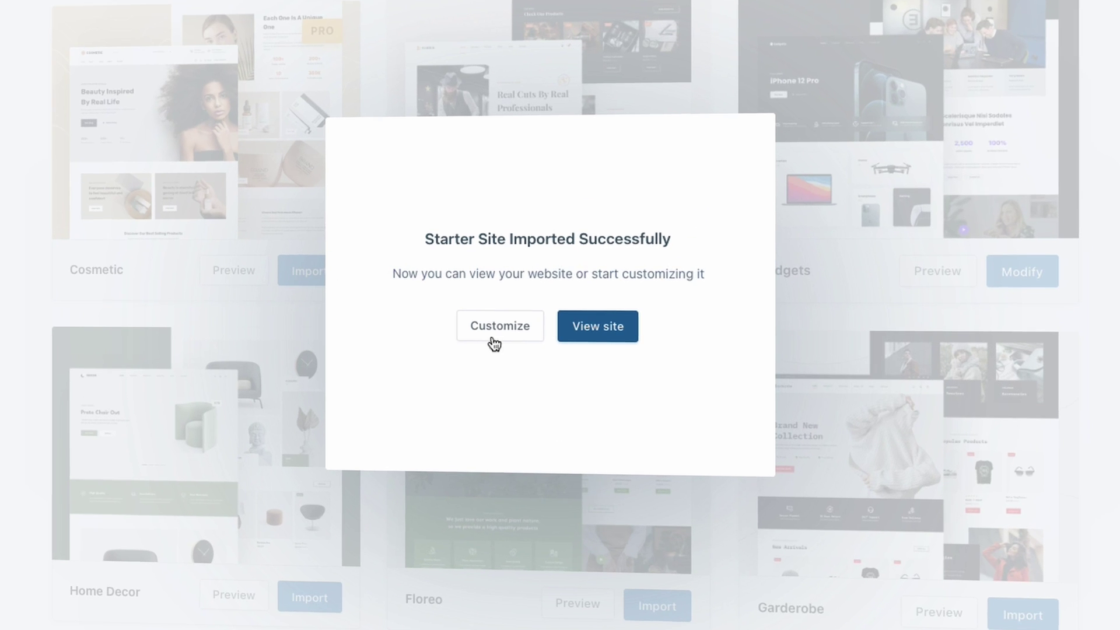
click(545, 353)
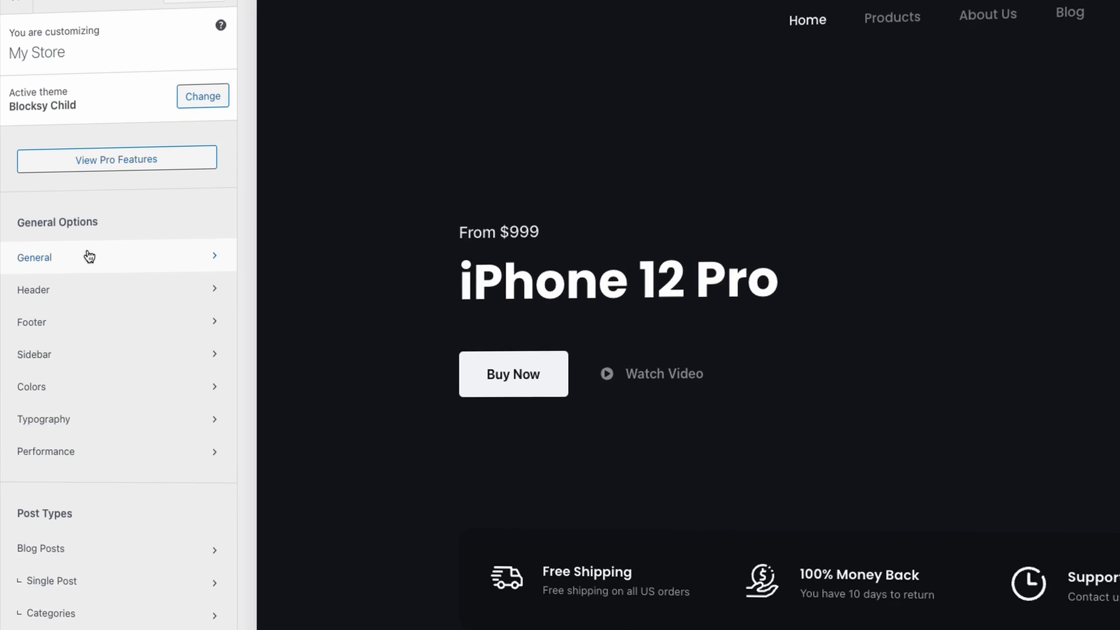
- Look through the General and Colors options in the Customizer
click(89, 257)
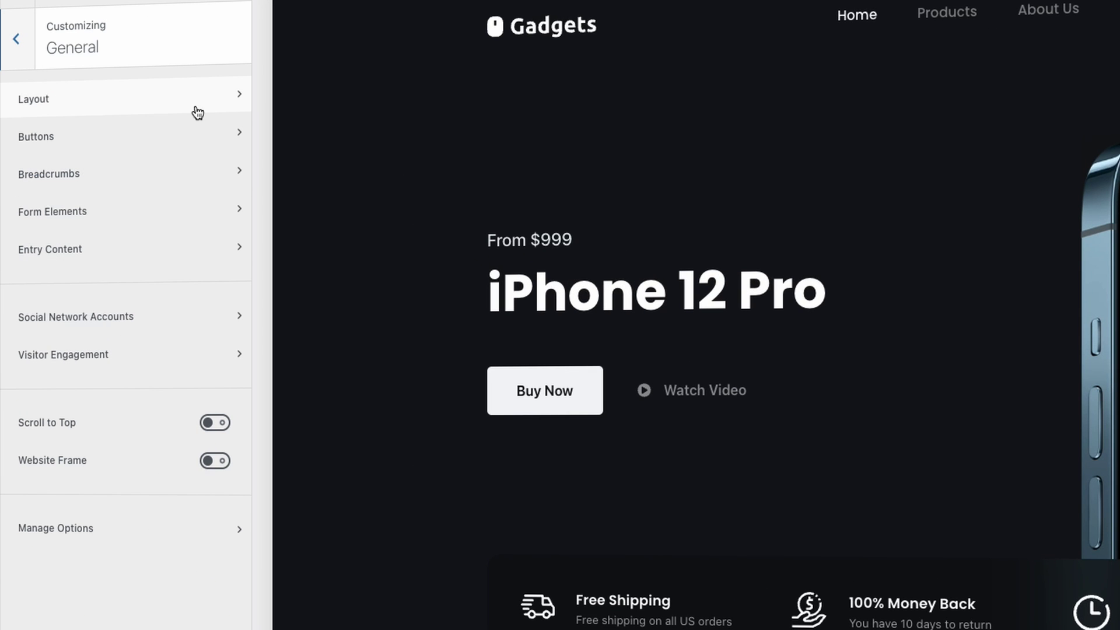
click(16, 58)
click(60, 408)
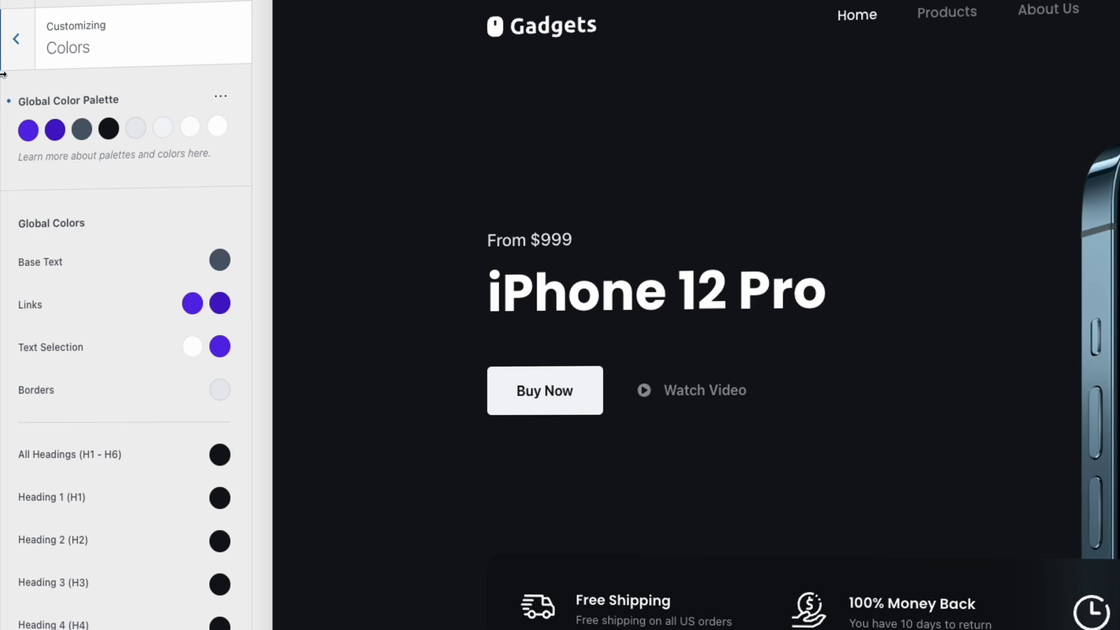
click(15, 40)
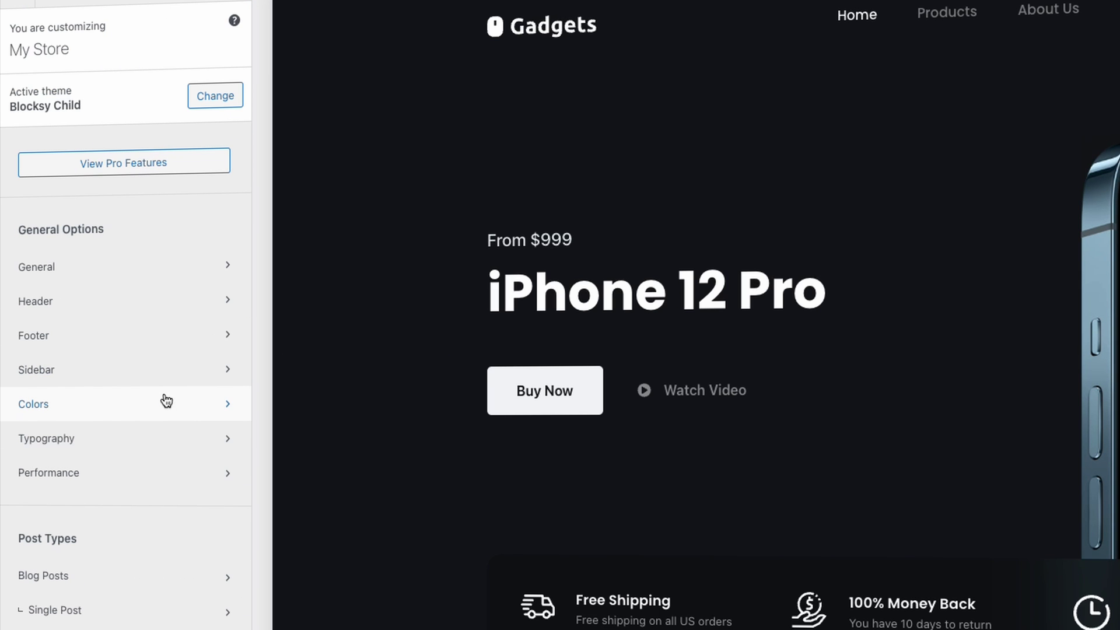
- Review the Header > Logo settings, then go back to the main options
click(122, 308)
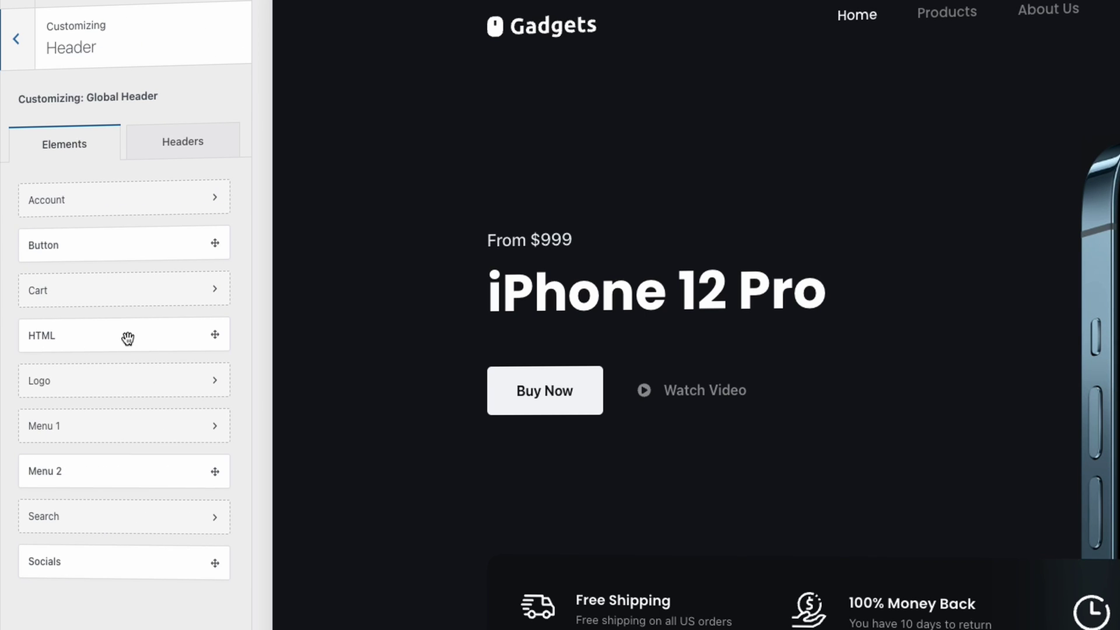
click(69, 385)
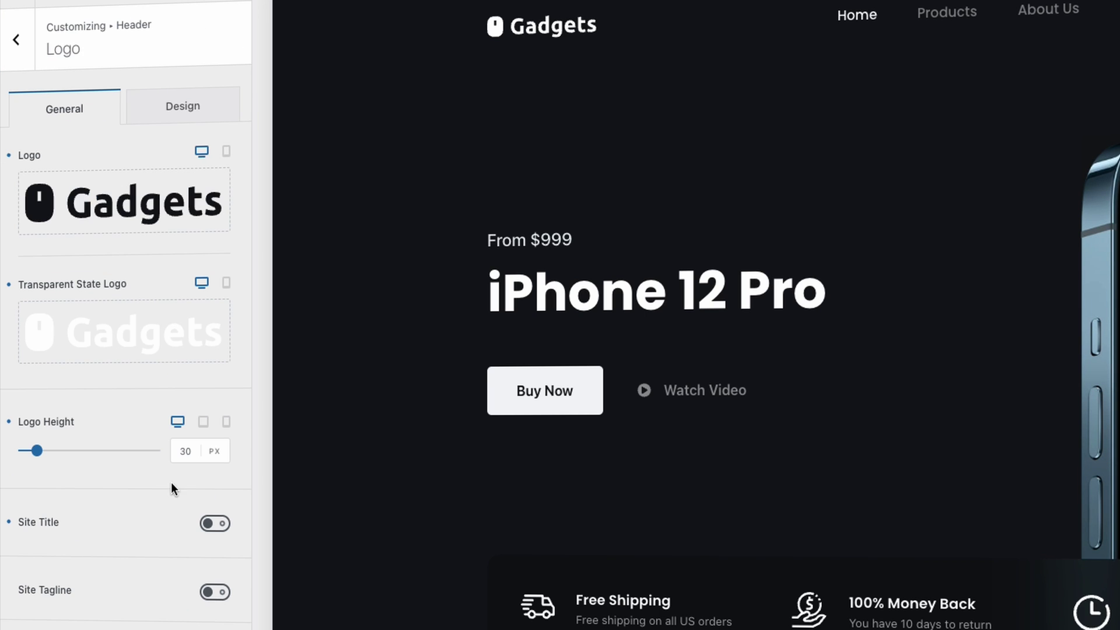
mouse_move(147, 205)
scroll(154, 531, down, 1)
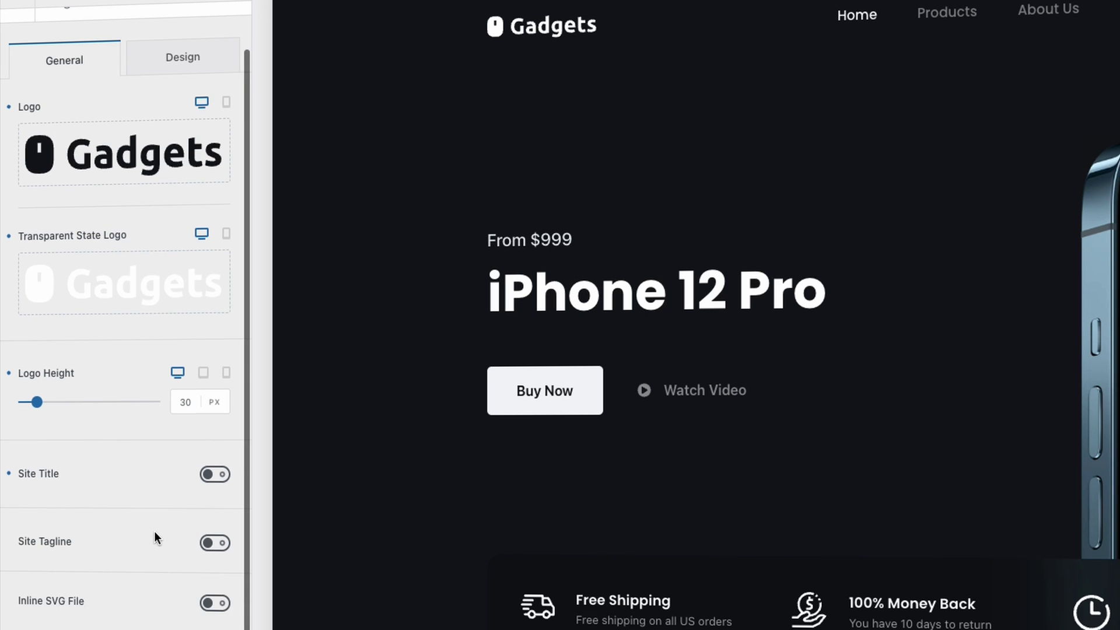
scroll(47, 204, up, 1)
click(16, 42)
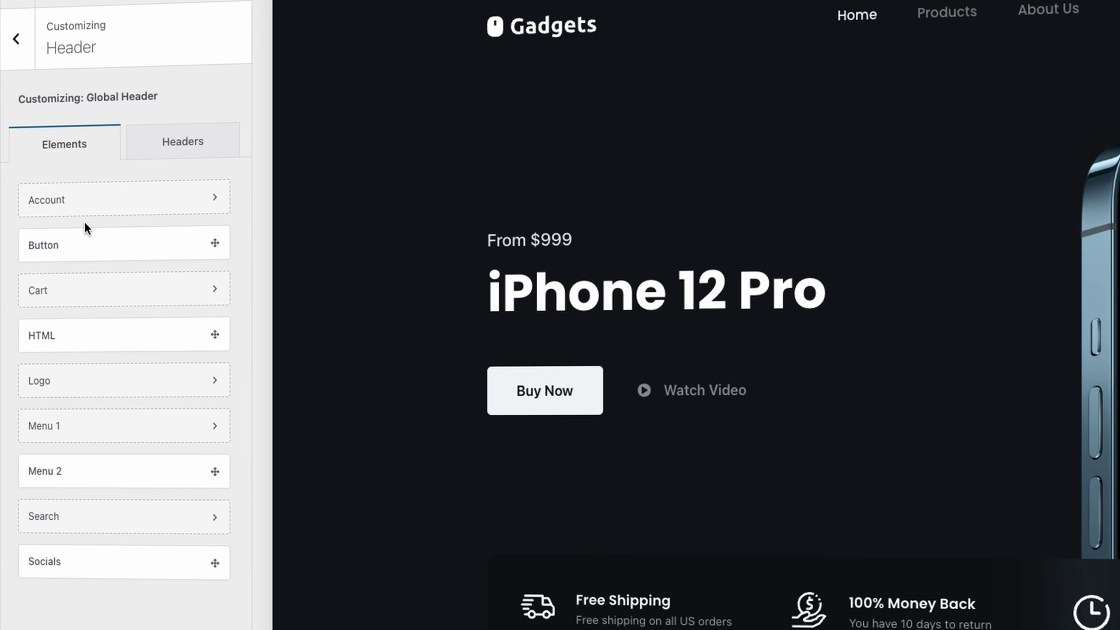
click(15, 67)
- Open the Typography settings and scroll through them
click(100, 441)
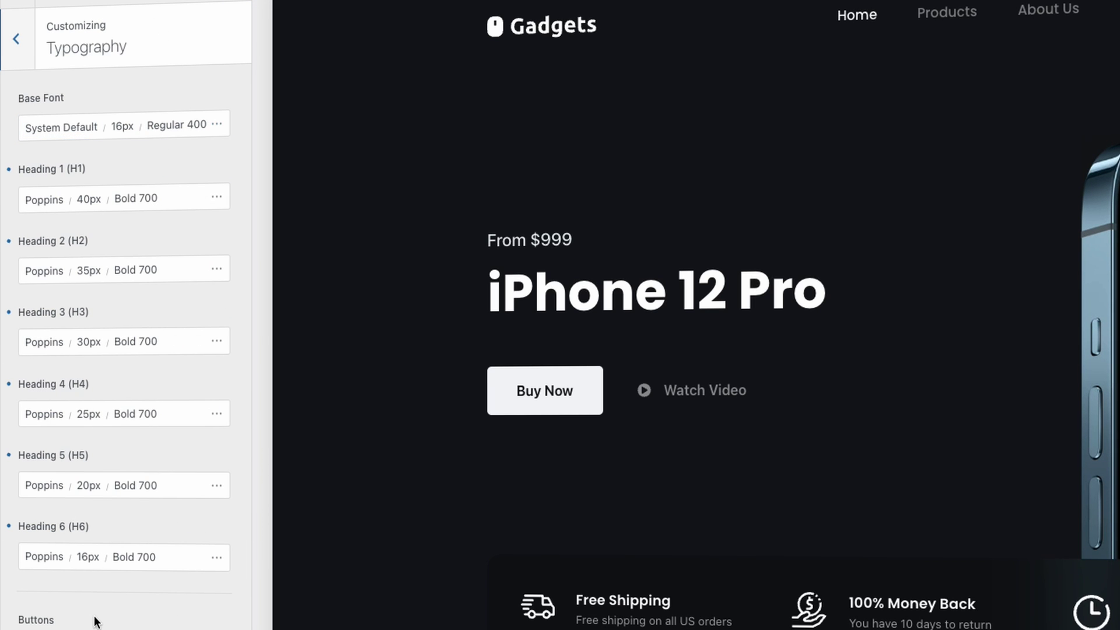
scroll(94, 621, down, 3)
scroll(575, 500, down, 10)
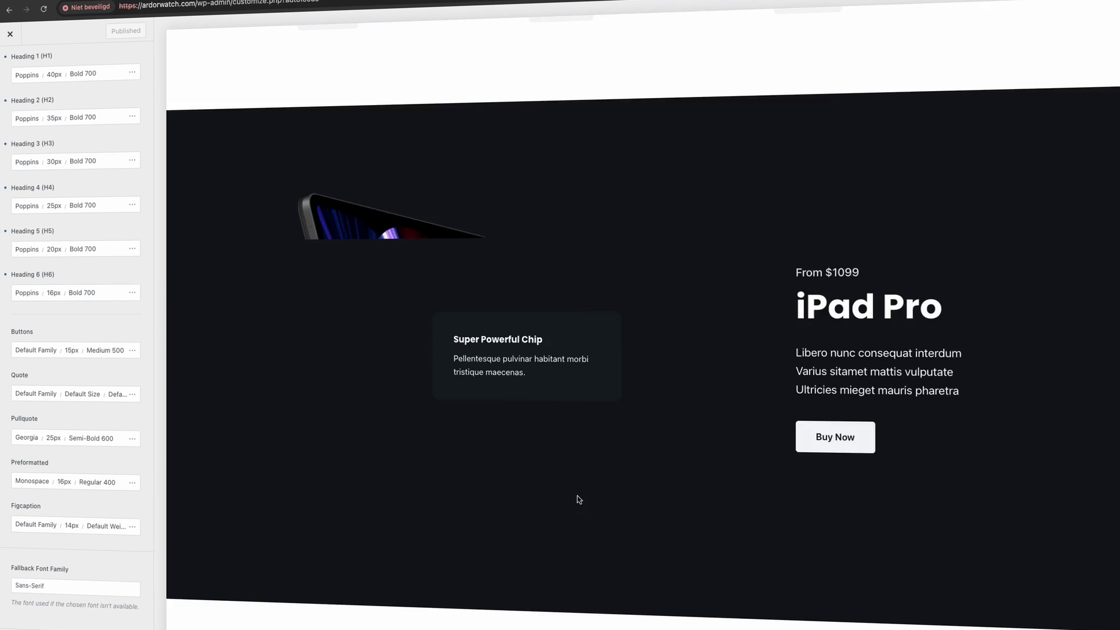
scroll(579, 500, up, 10)
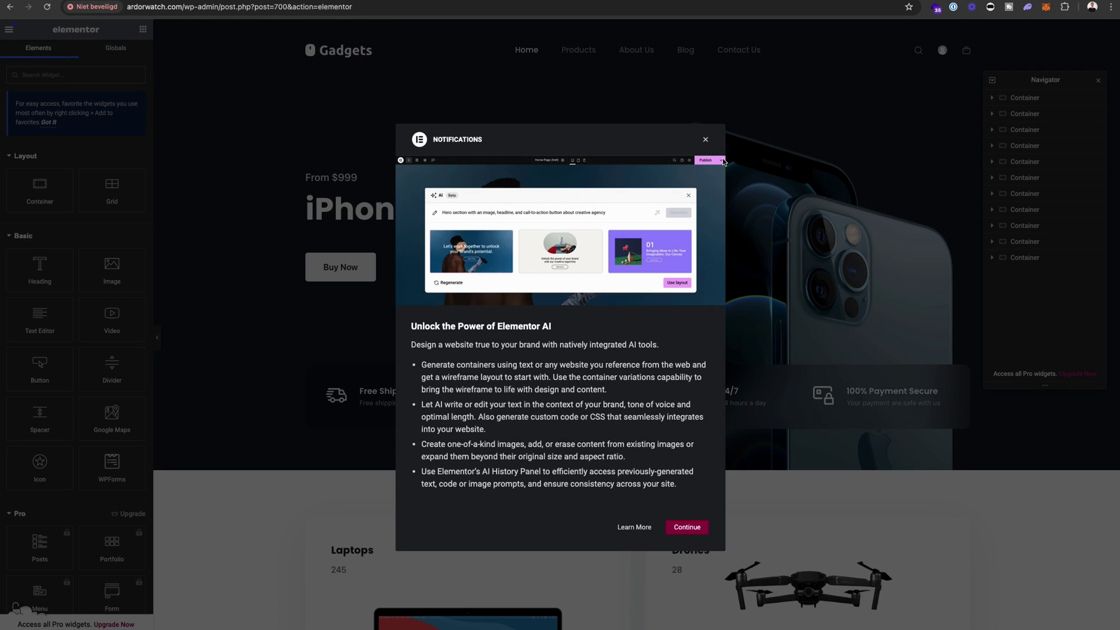
- Replace the hero heading 'iPhone 12 Pro' with 'Ardor Watches'
click(704, 141)
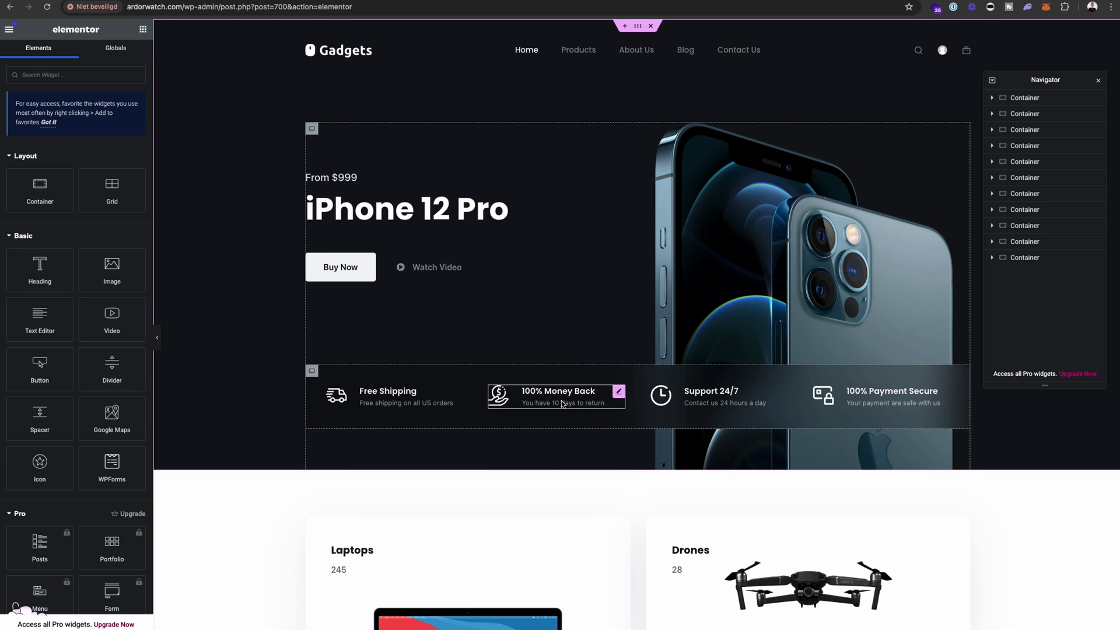
click(511, 230)
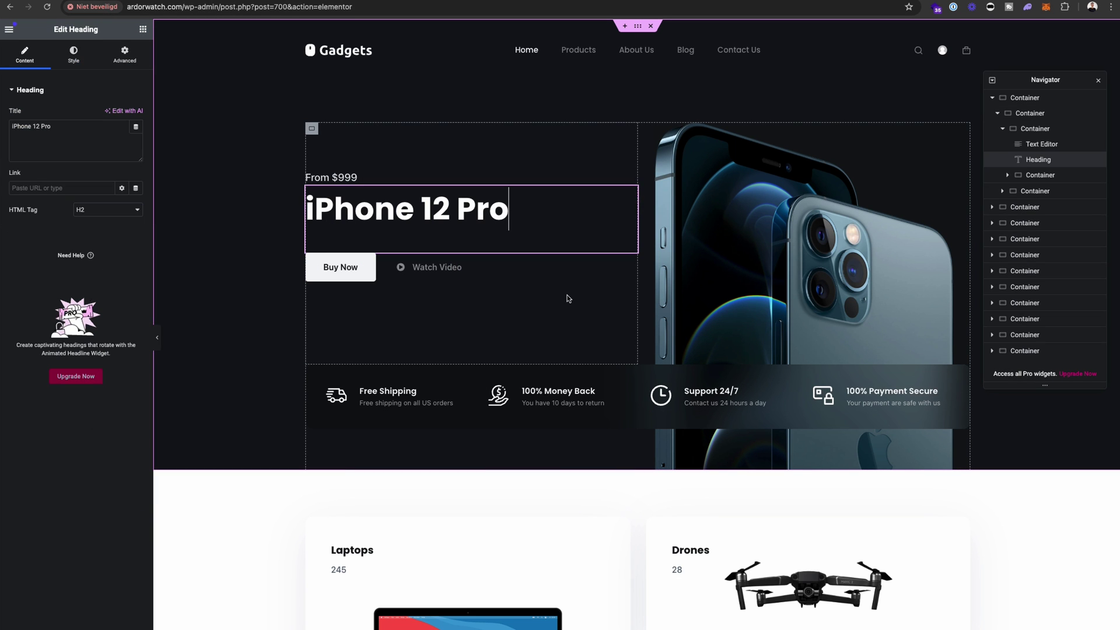
click(408, 386)
click(458, 207)
key(super+a)
text(Ardor Watches)
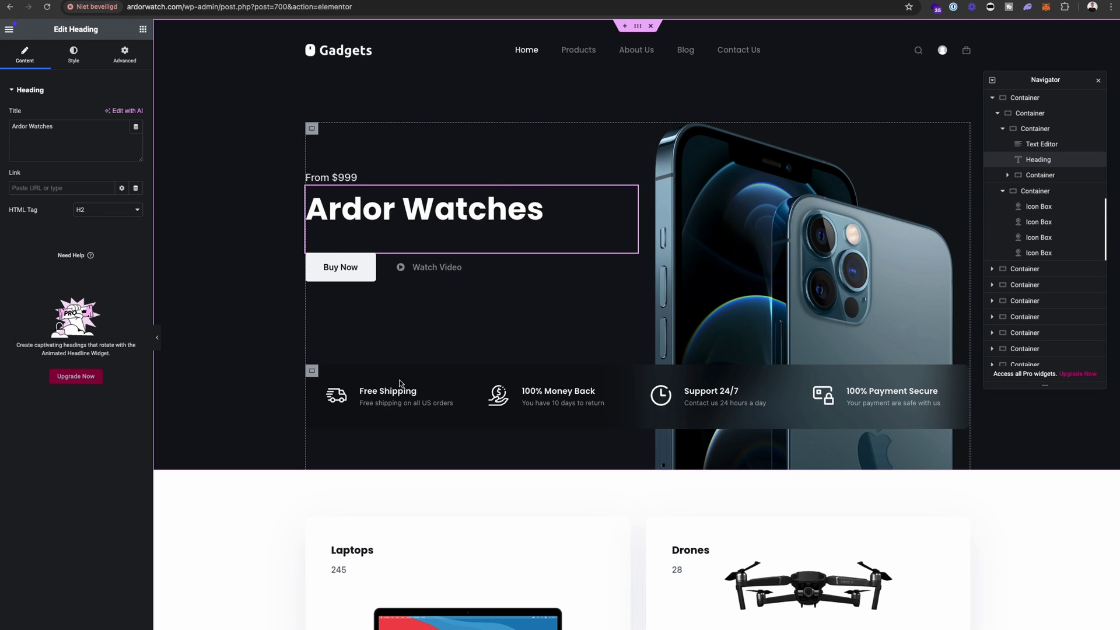
click(404, 401)
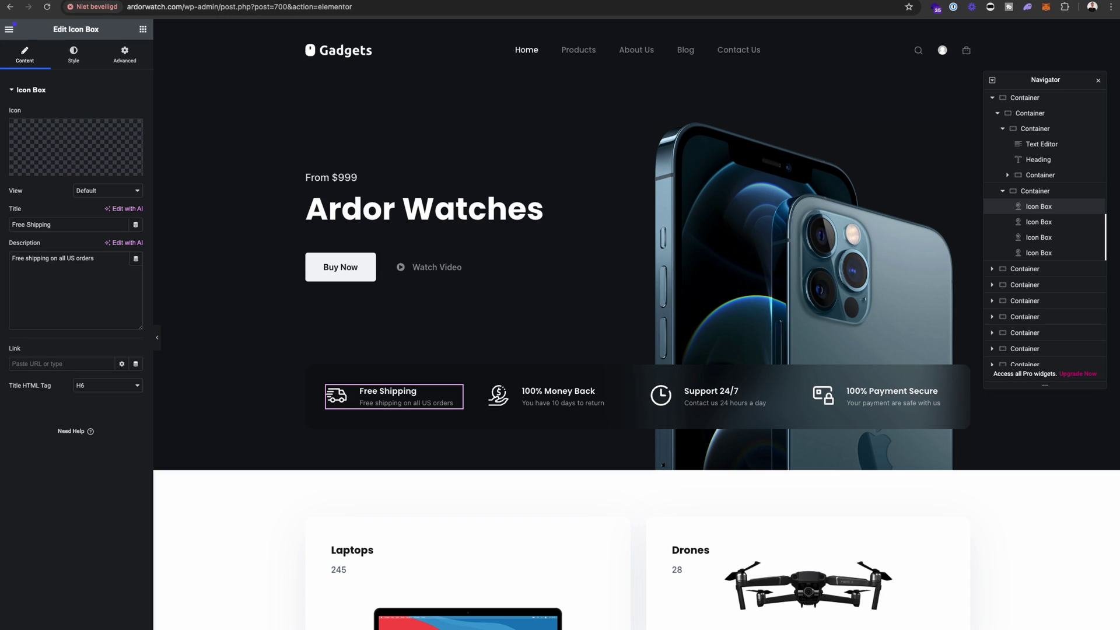
- Exit the Elementor editor and confirm leaving the page
click(8, 29)
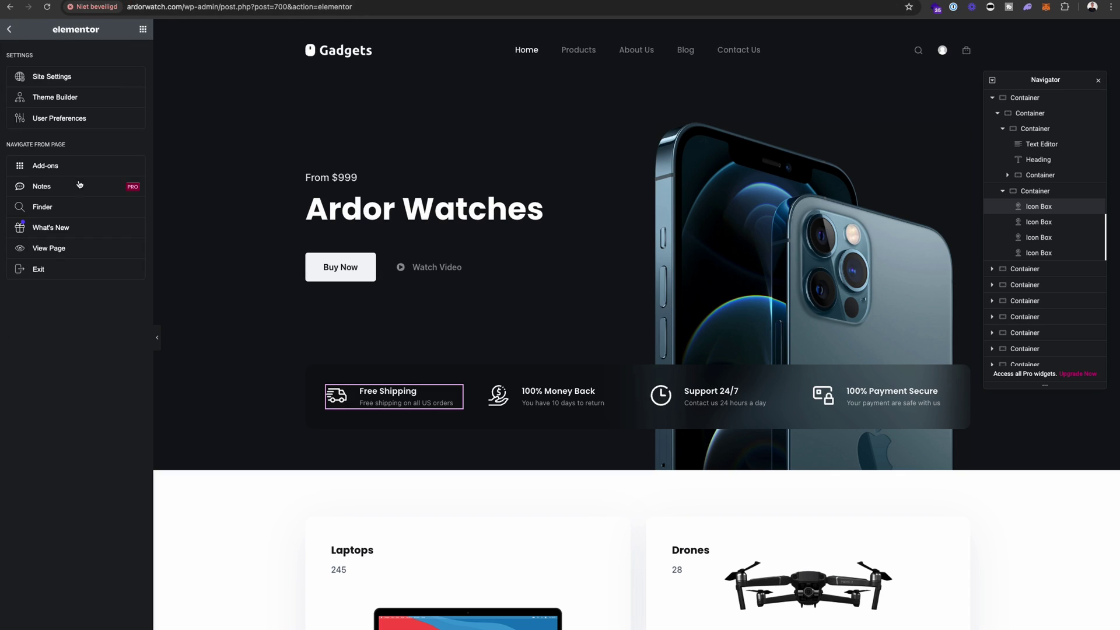
click(67, 272)
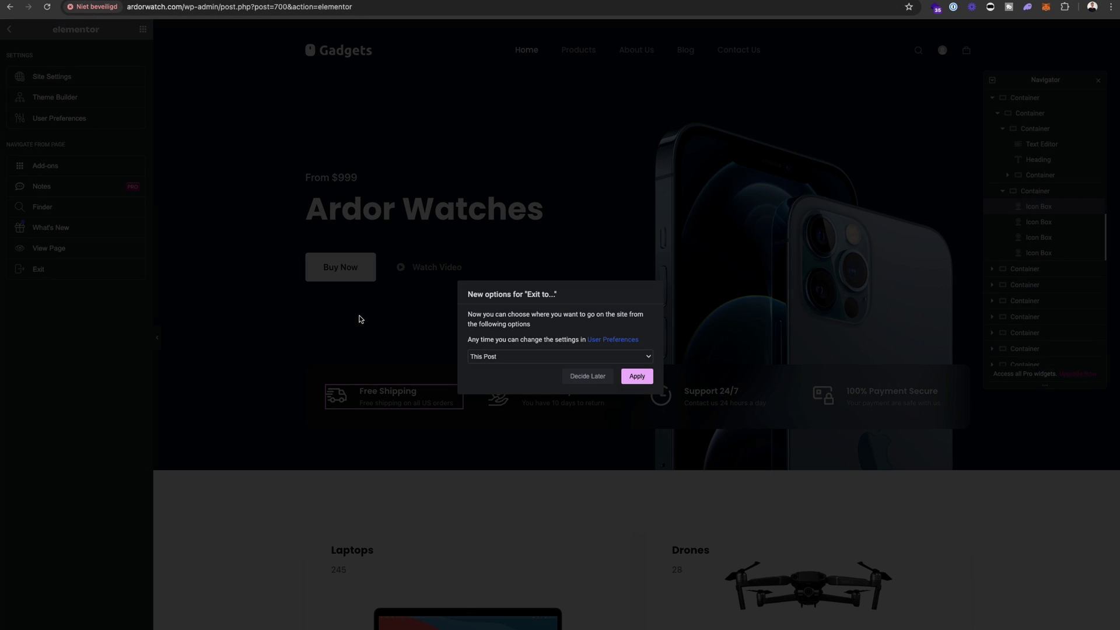
click(637, 377)
click(918, 214)
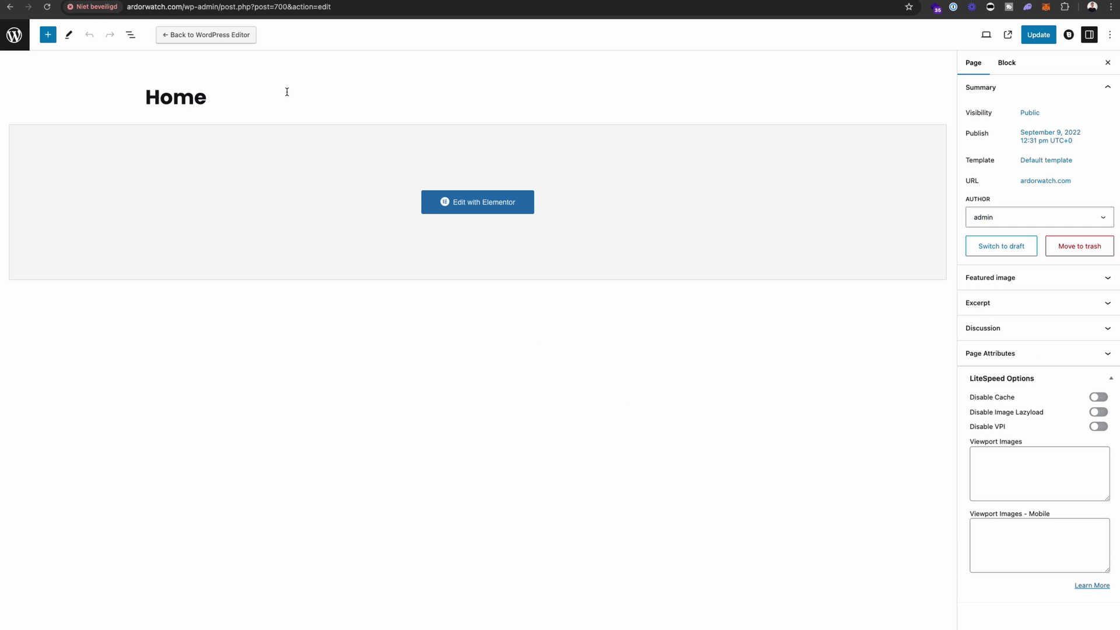
- Search the plugin directory, then install and activate Mollie Payments for WooCommerce
click(13, 37)
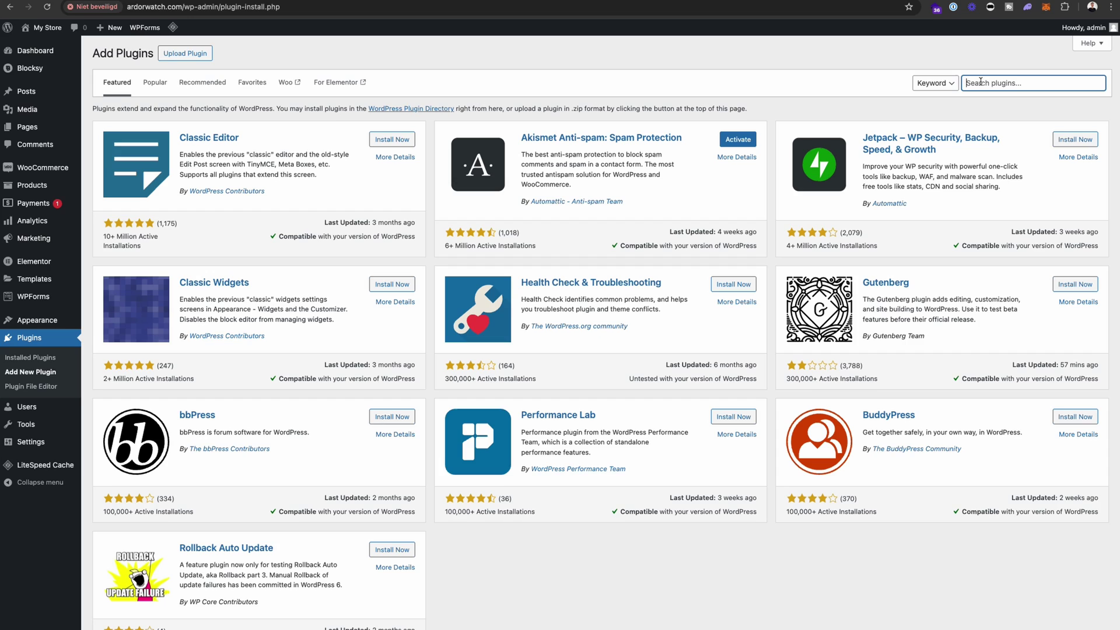
text(Stripe)
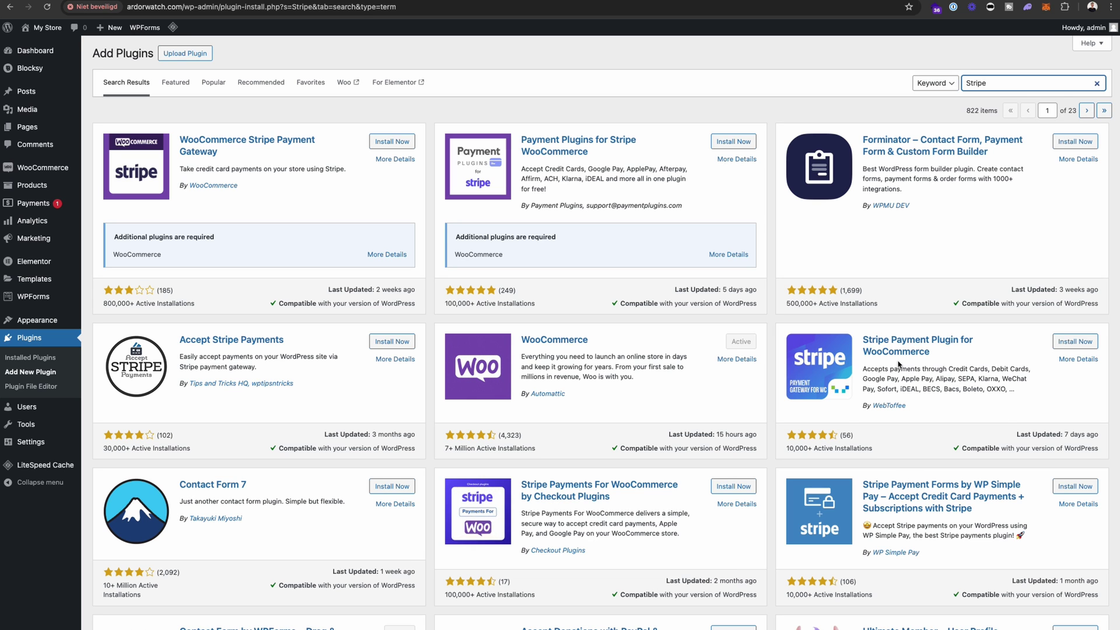
key(Return)
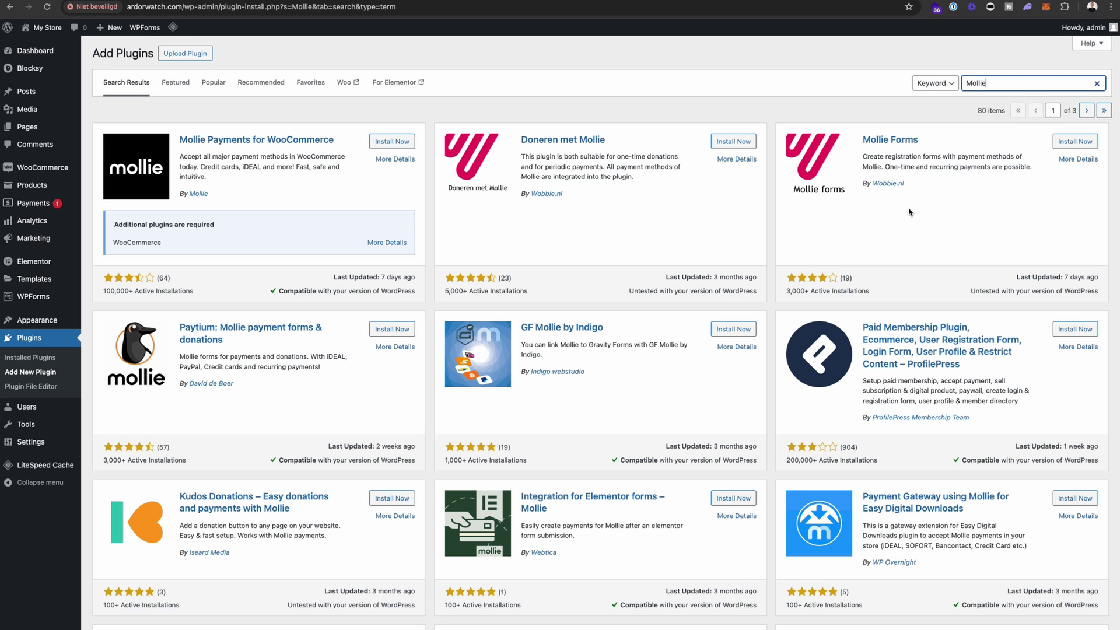
click(396, 143)
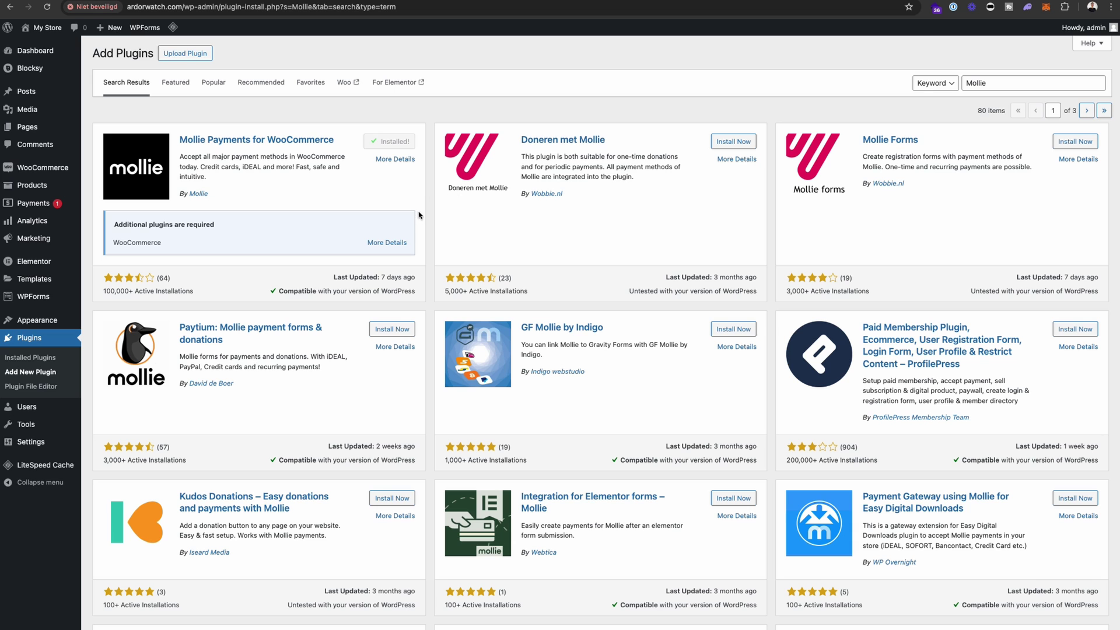
click(394, 142)
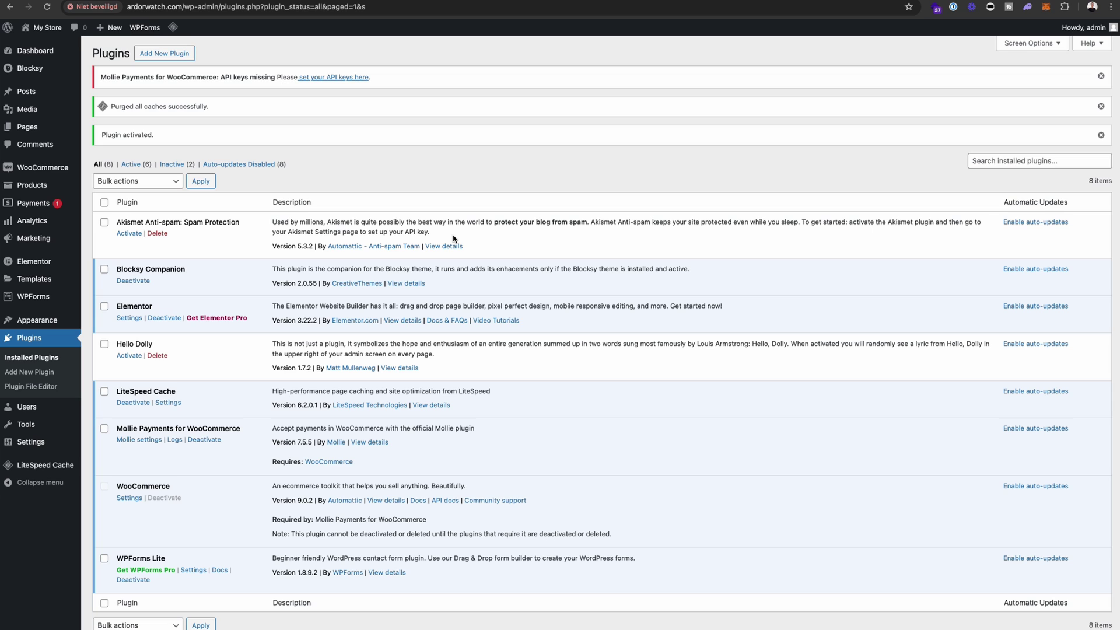
- Enable Mollie test mode with the test API key, save, and return to the Payments list
mouse_move(50, 170)
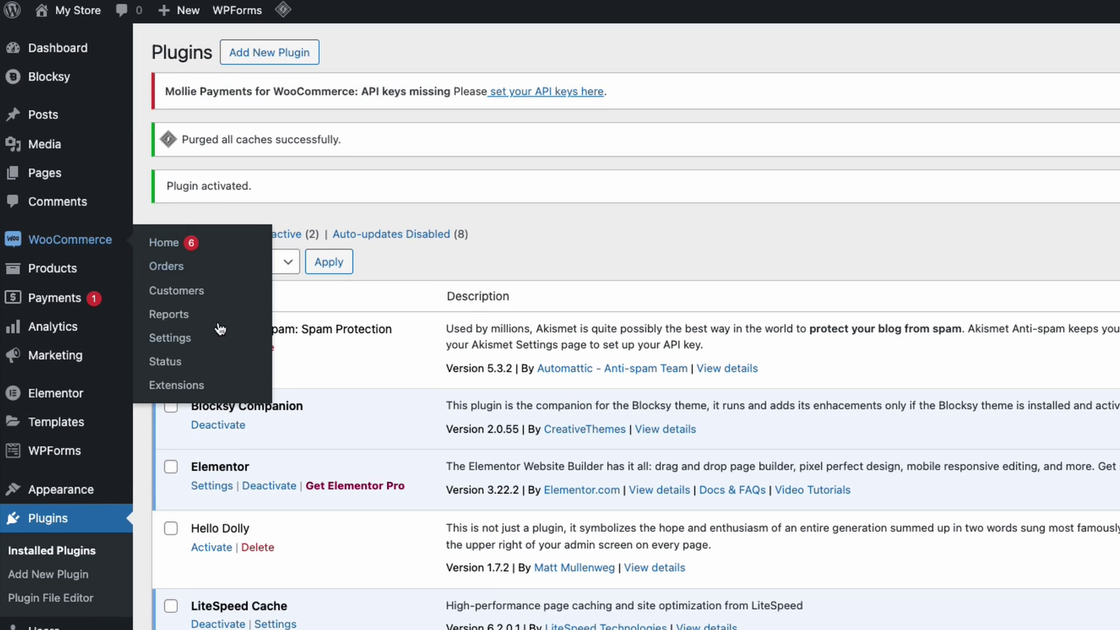
click(175, 339)
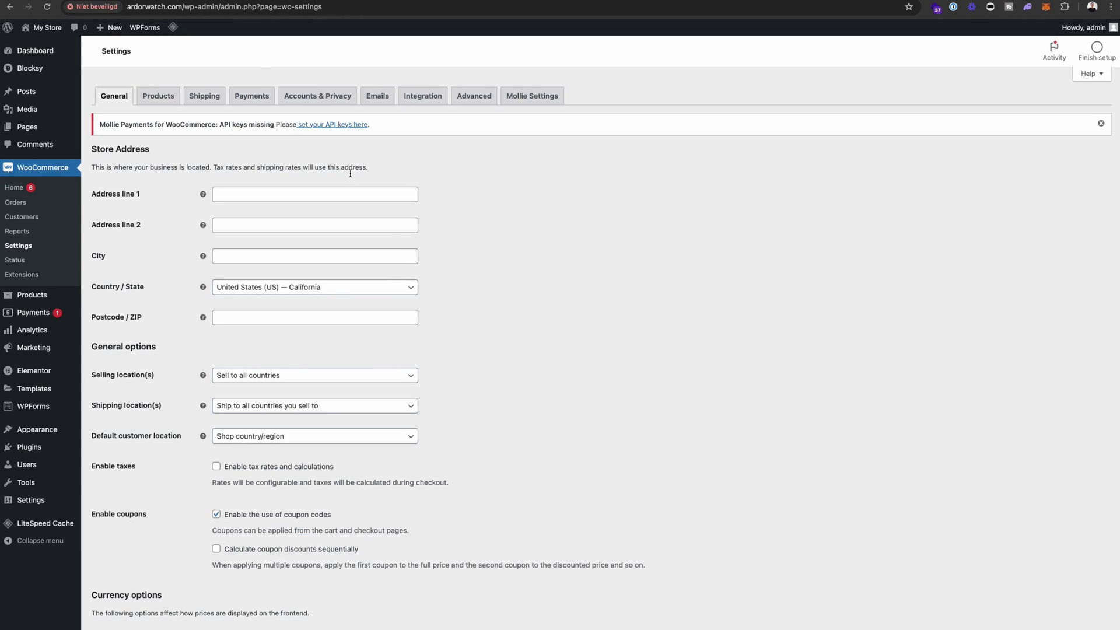
click(252, 96)
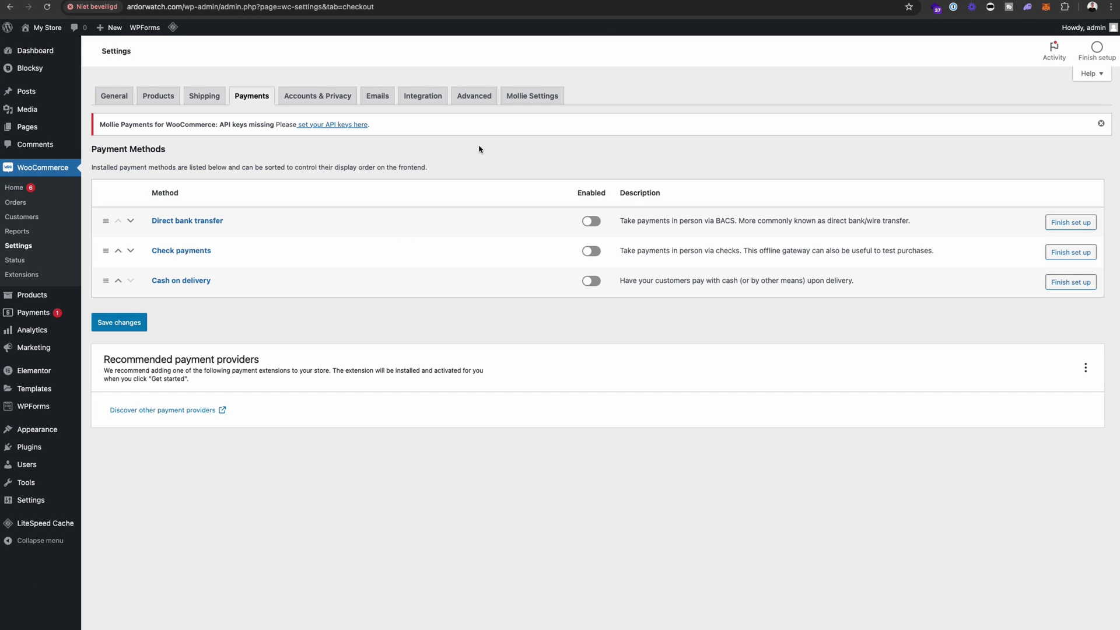
click(548, 95)
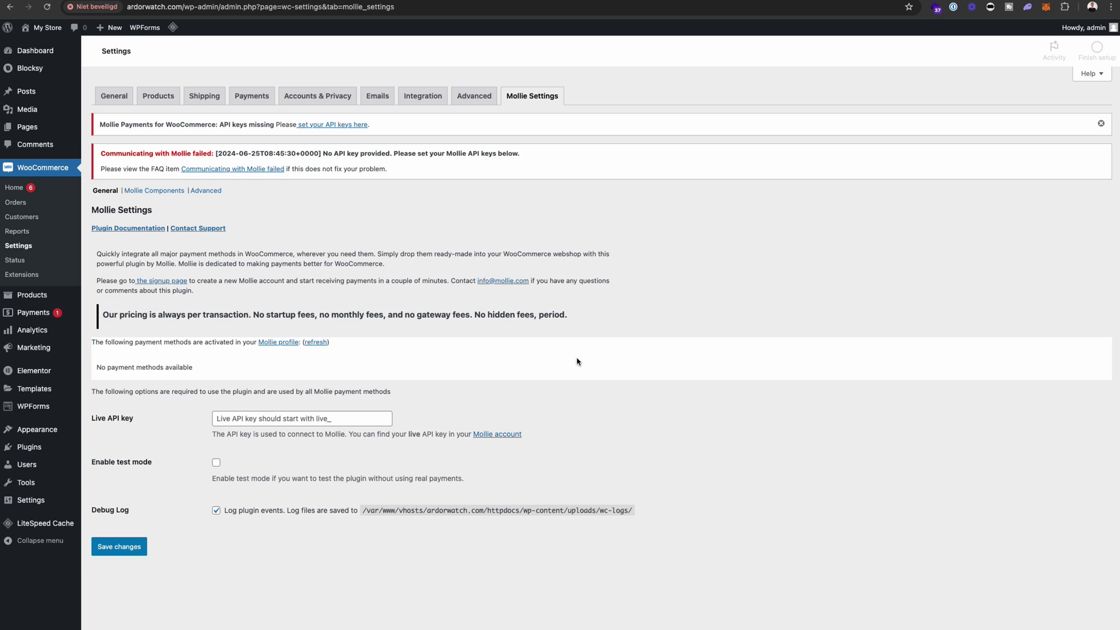
click(215, 462)
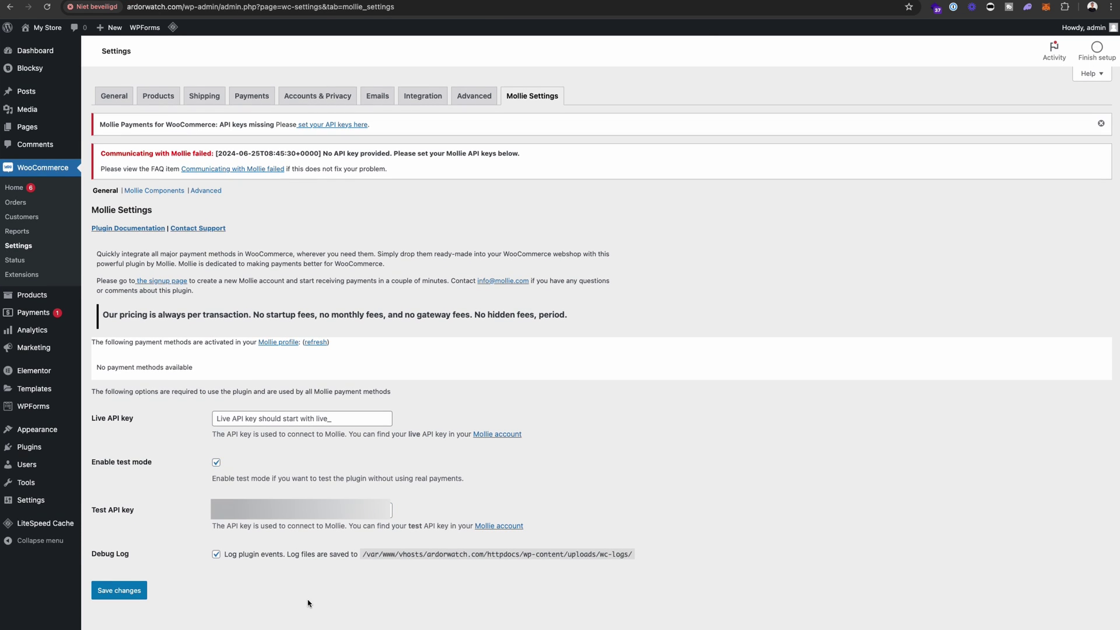
click(119, 590)
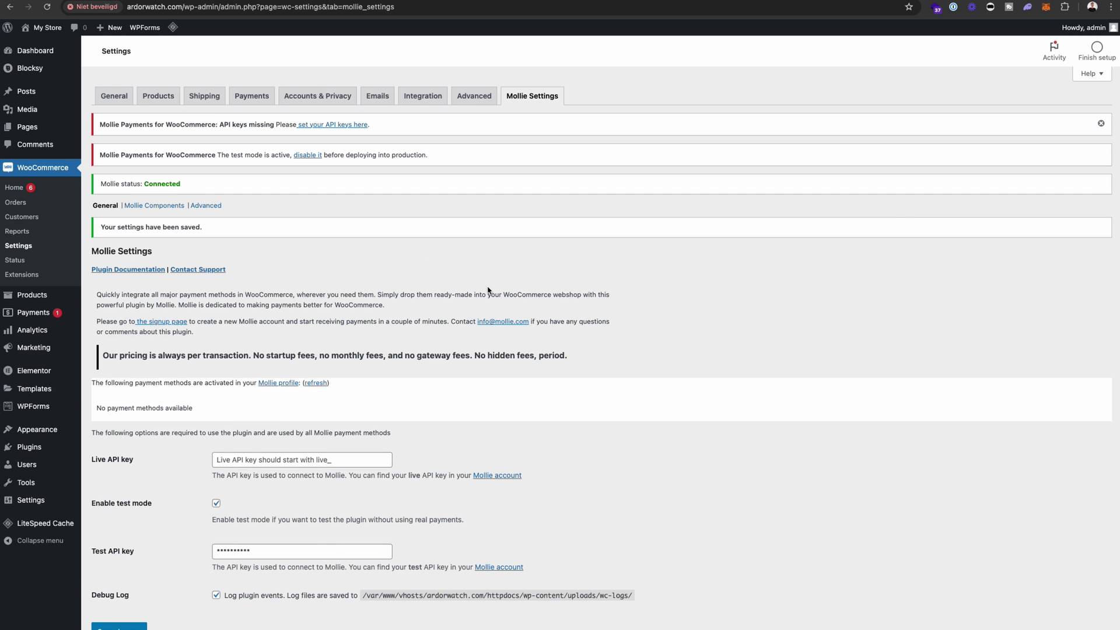
click(252, 96)
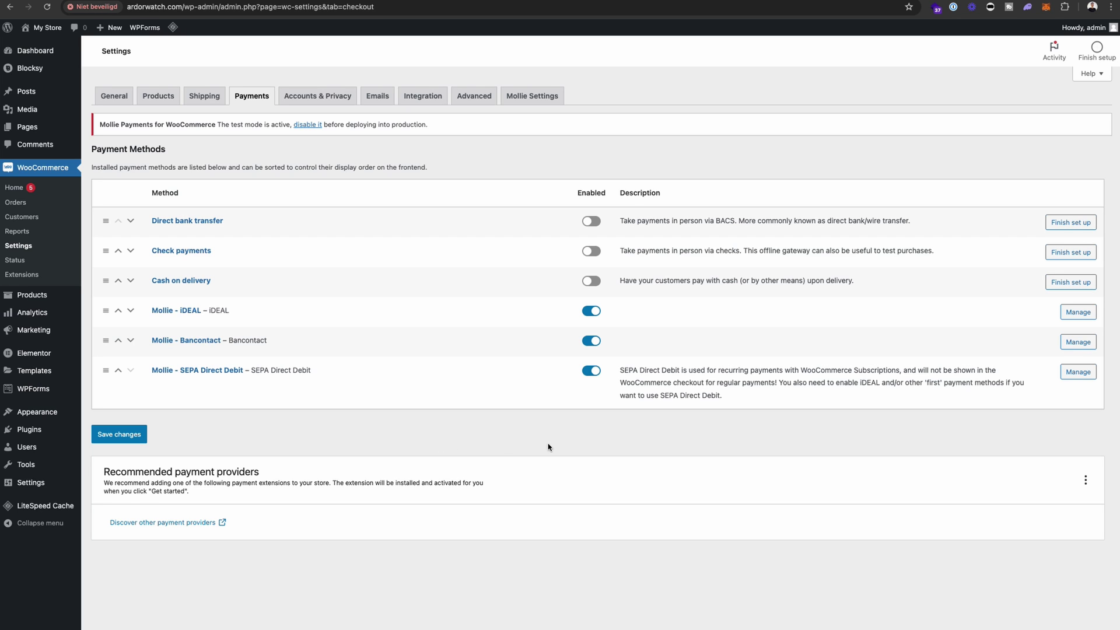
- Switch off the Mollie iDEAL method, then open and save its settings
click(591, 311)
click(1086, 312)
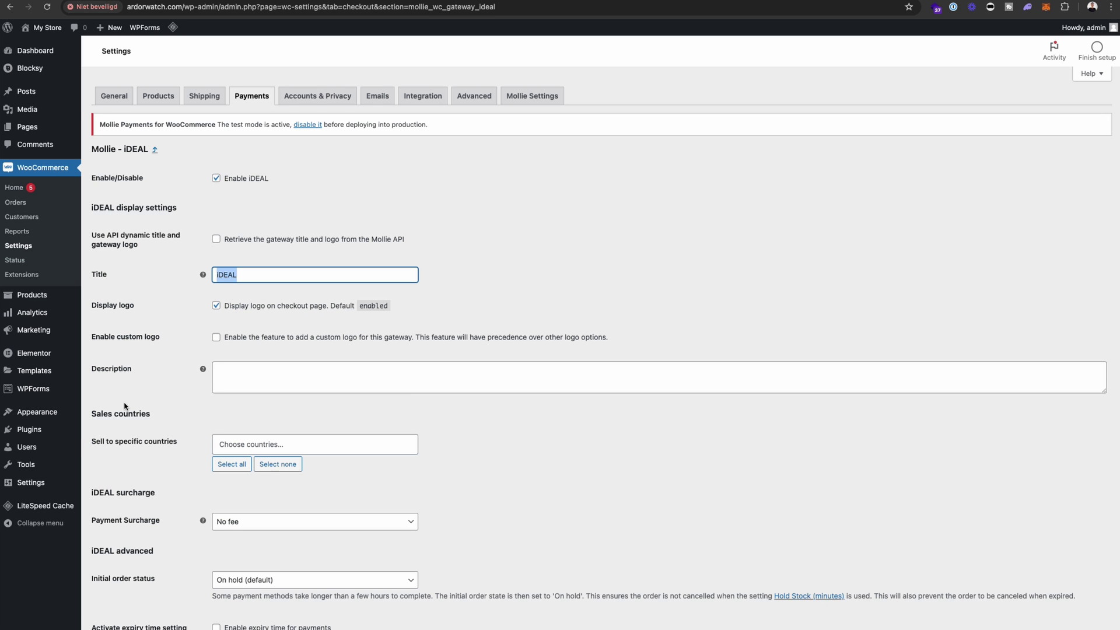
scroll(354, 503, down, 8)
scroll(243, 492, up, 7)
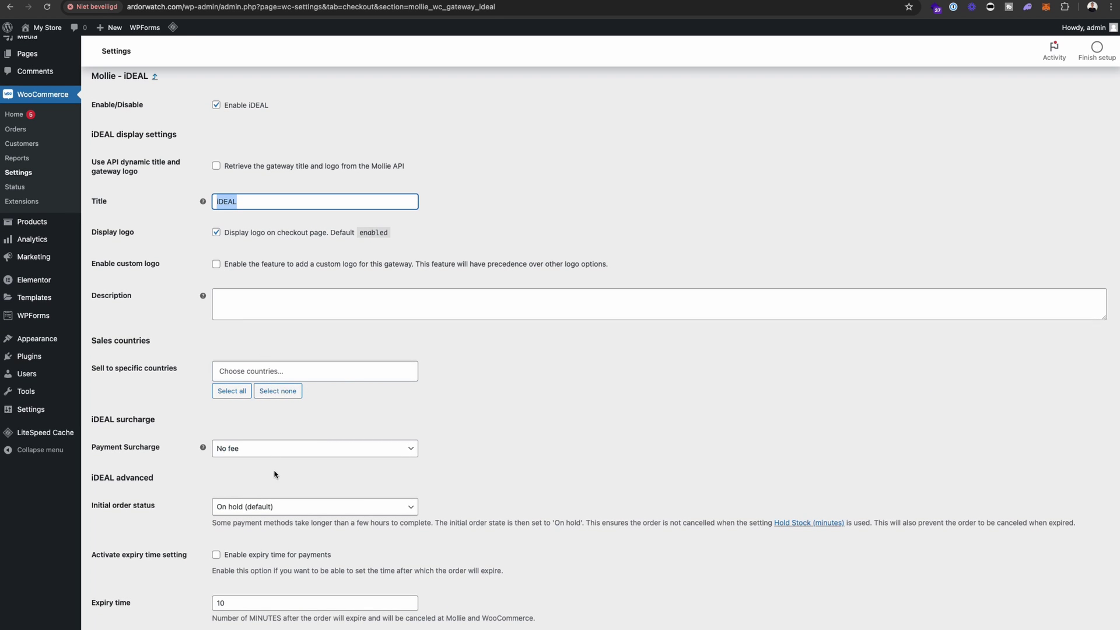
scroll(275, 474, down, 2)
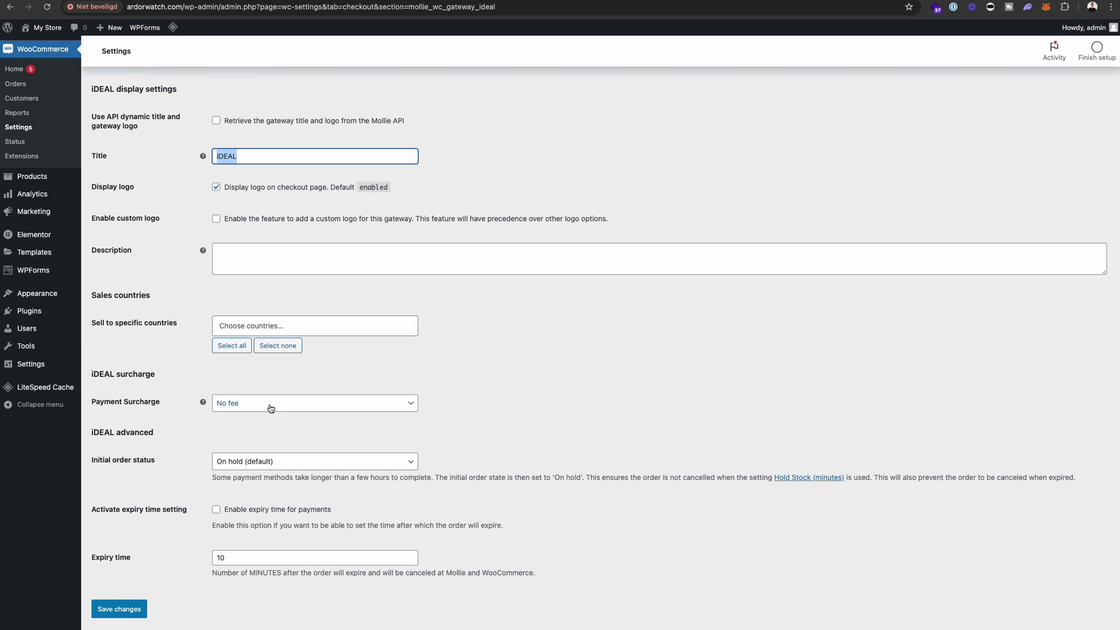
click(119, 608)
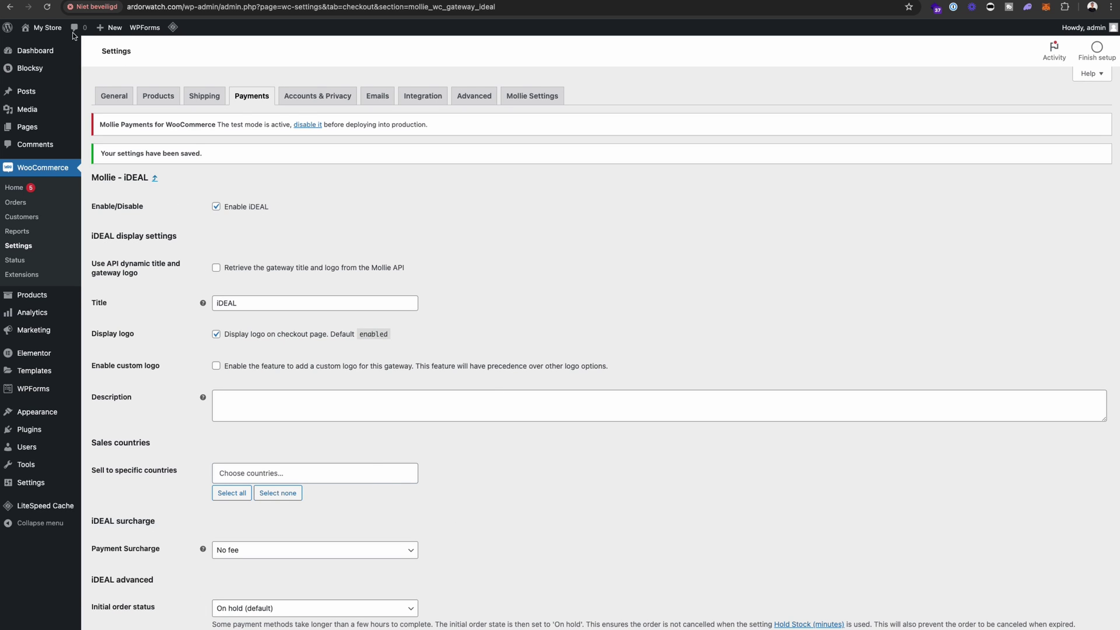
- Visit the store, add AirPods Pro to the cart, and proceed to checkout
mouse_move(51, 28)
click(35, 45)
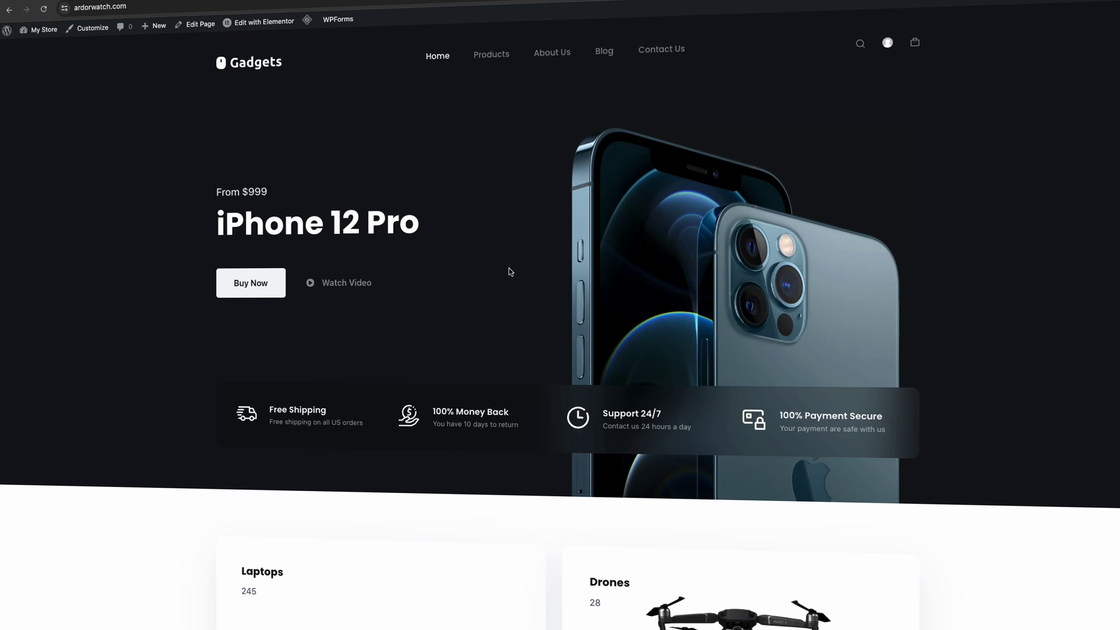
click(503, 81)
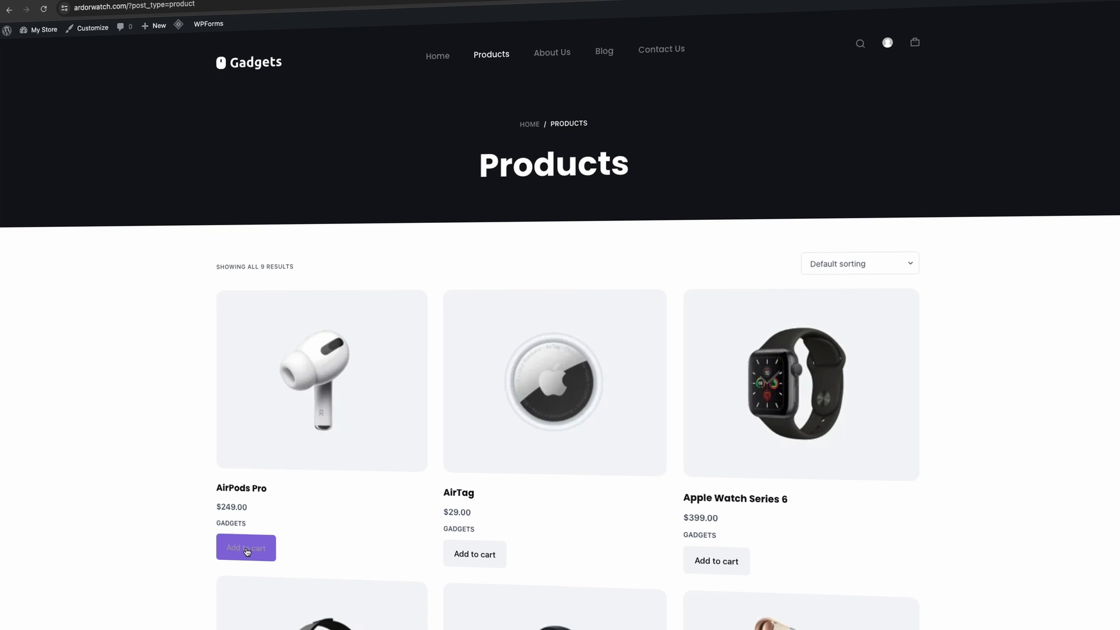
click(247, 551)
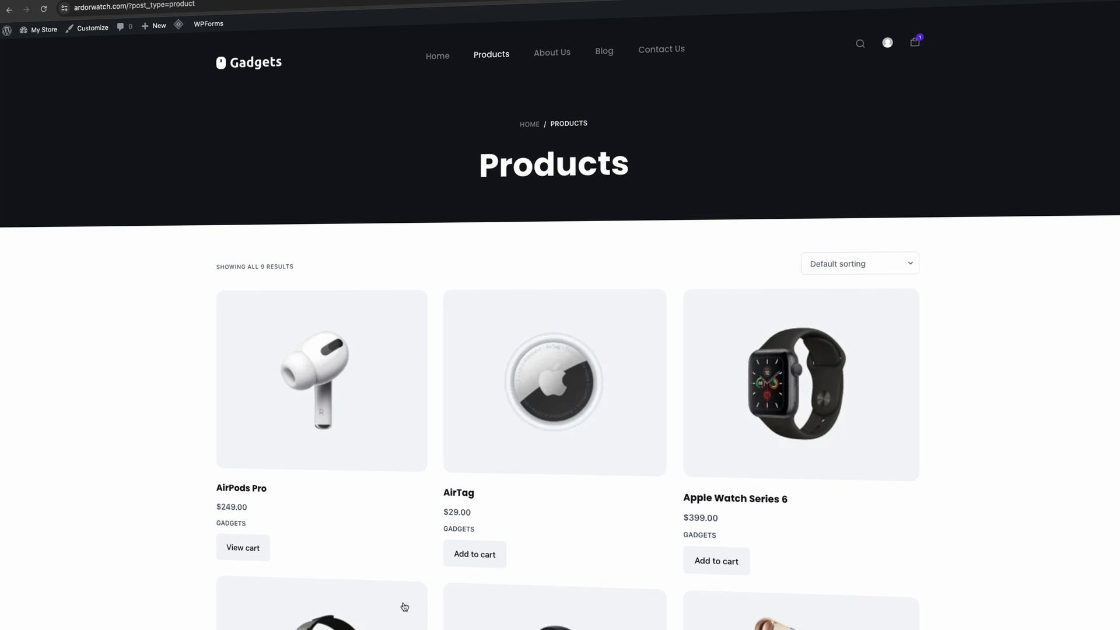
mouse_move(916, 44)
click(774, 168)
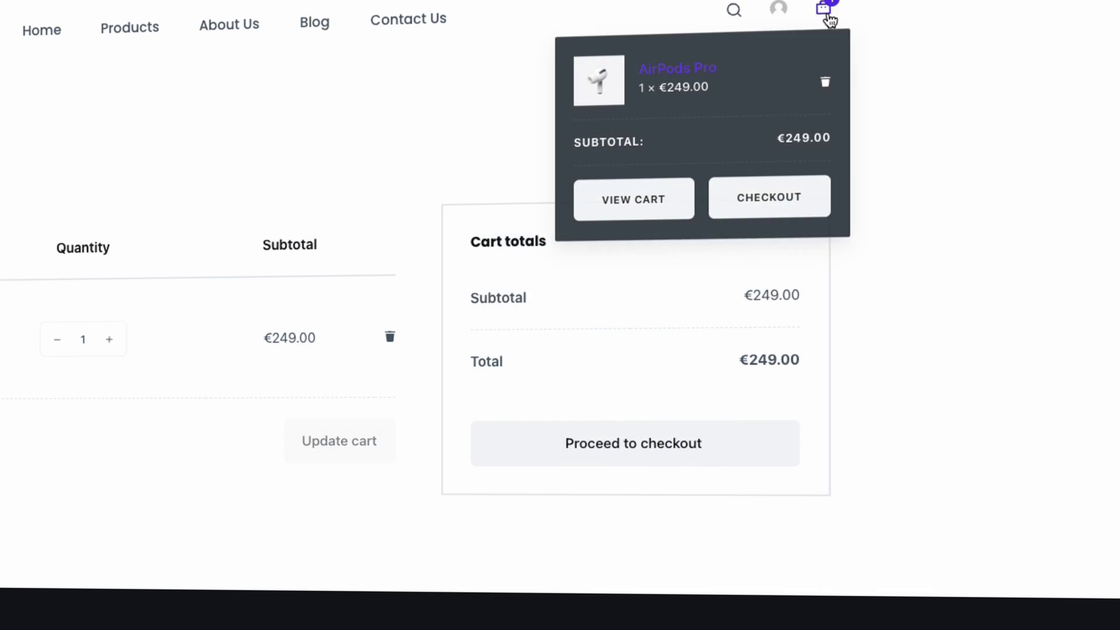
click(752, 415)
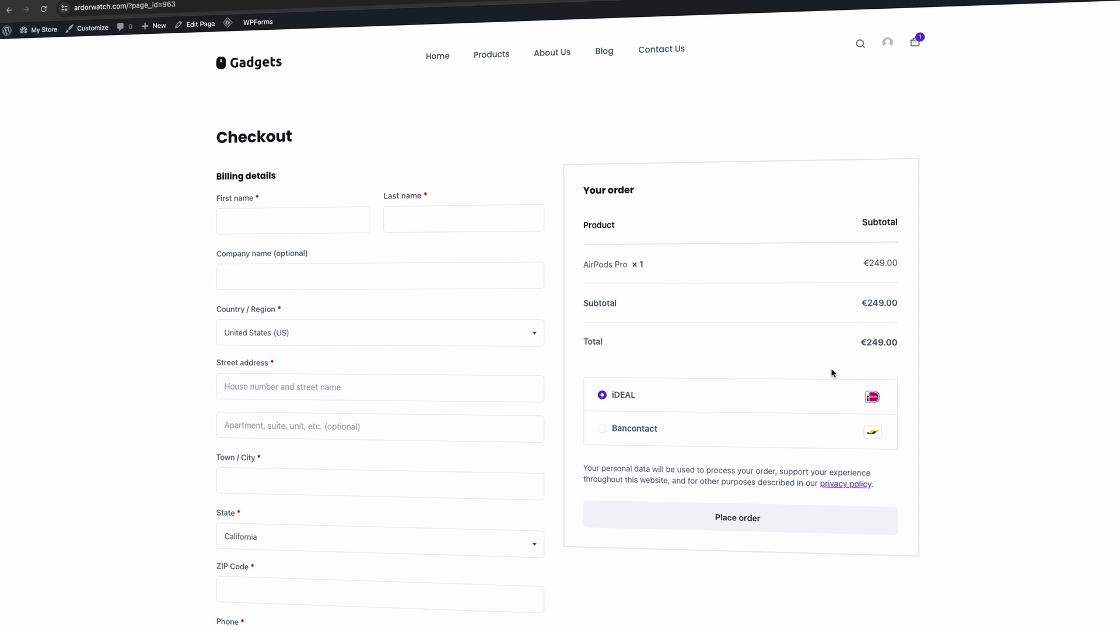
scroll(709, 405, down, 1)
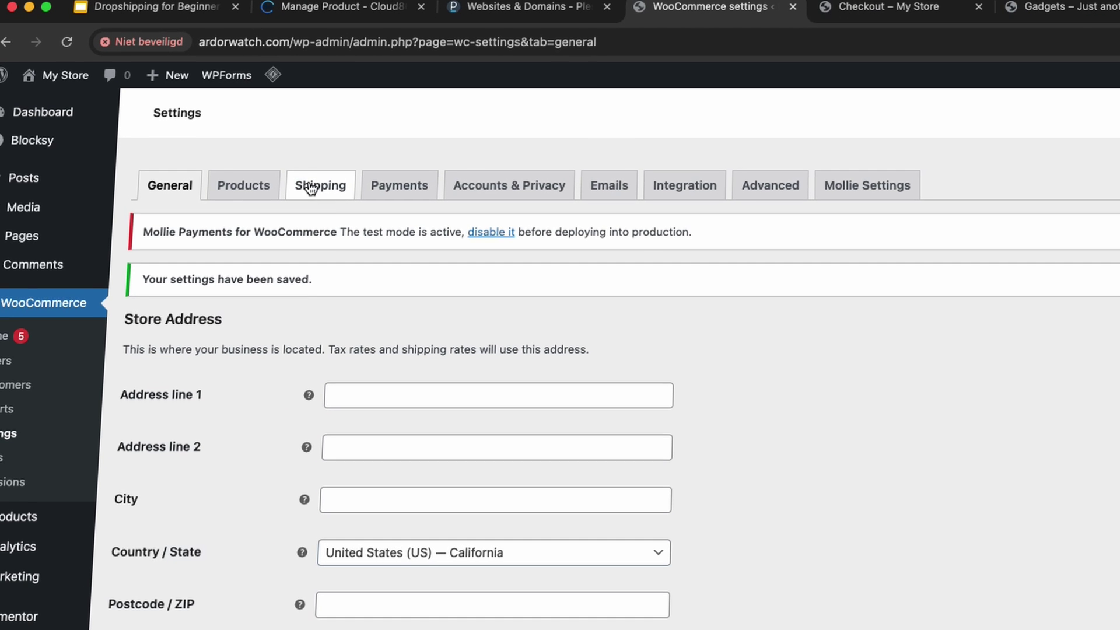
- Create a shipping zone named 'Netherland' covering the Netherlands region
click(197, 116)
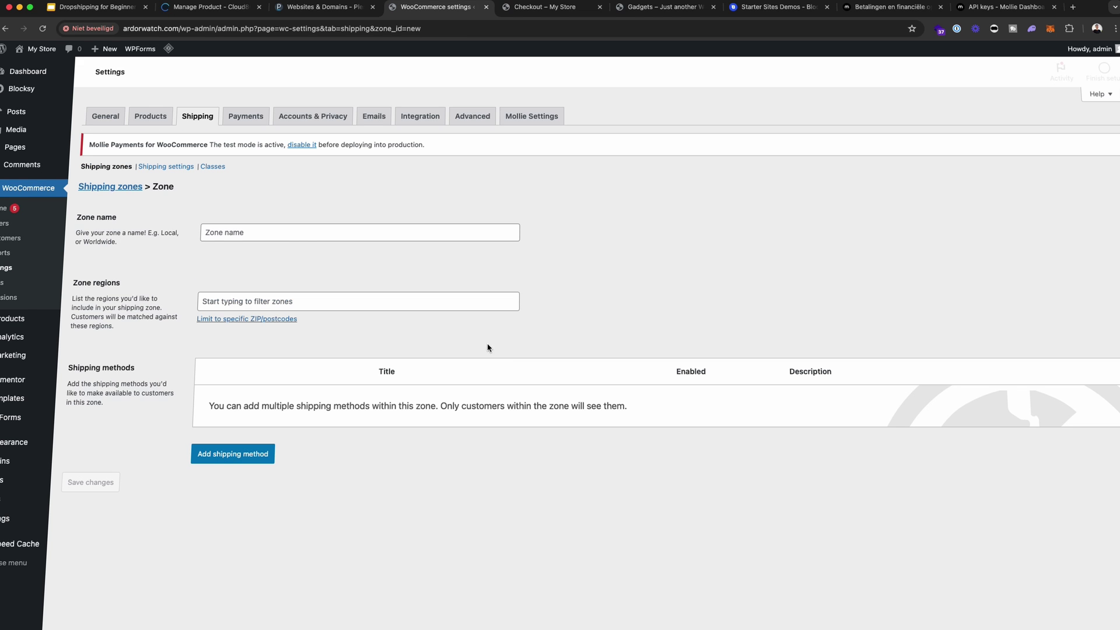
click(287, 232)
text(Neh)
key(BackSpace)
text(therlands)
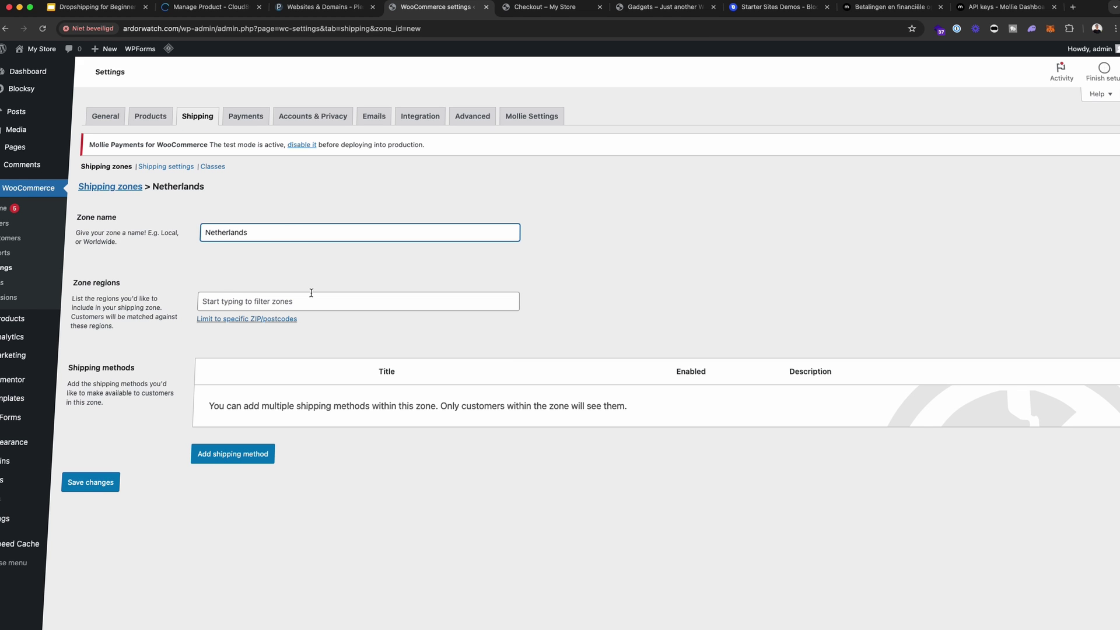
click(311, 293)
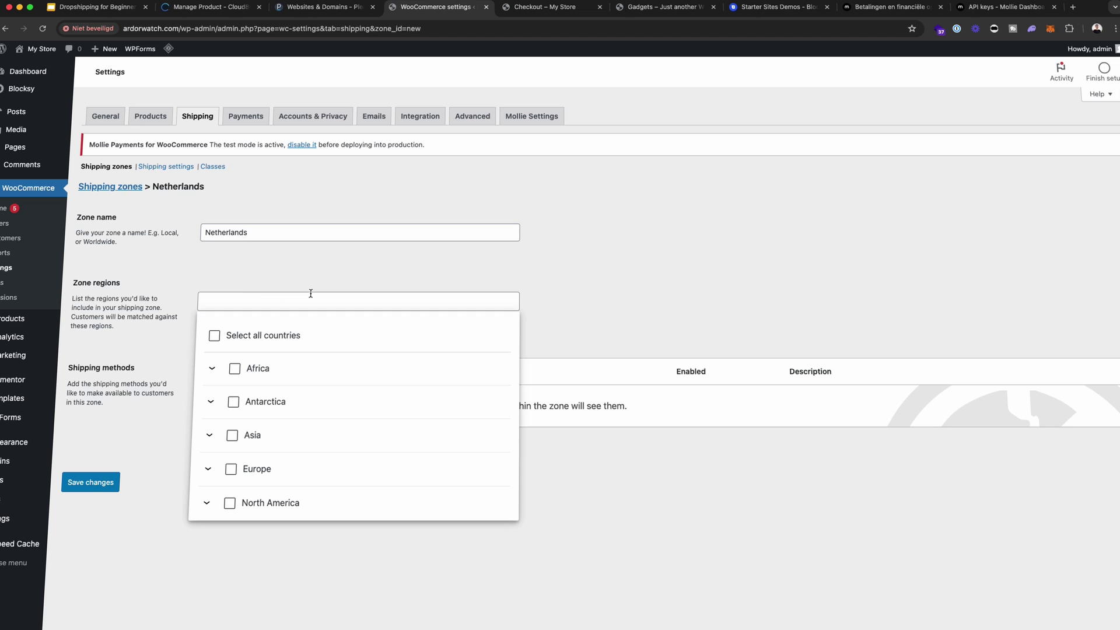
text(Nether)
click(252, 402)
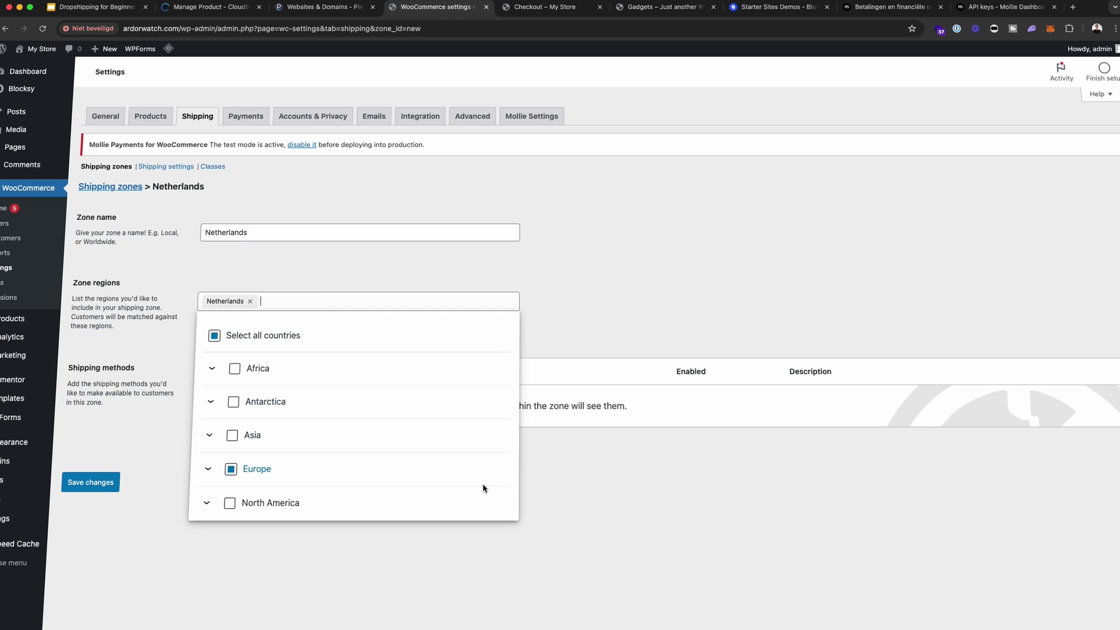
click(630, 547)
- Add Free shipping to the zone requiring a minimum order amount of 50
click(231, 459)
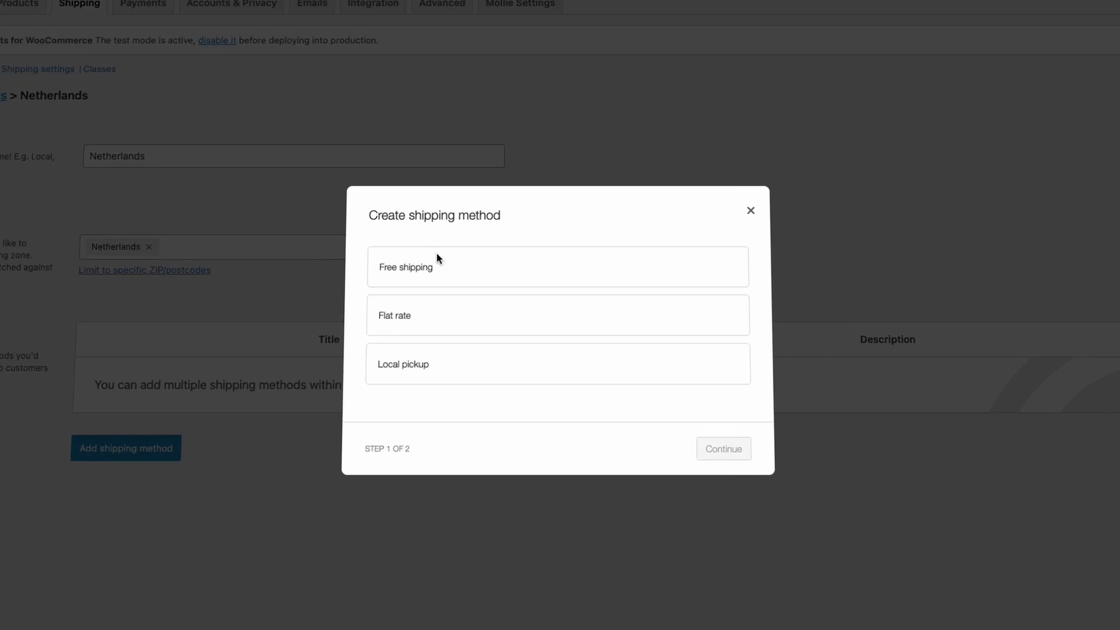
click(380, 219)
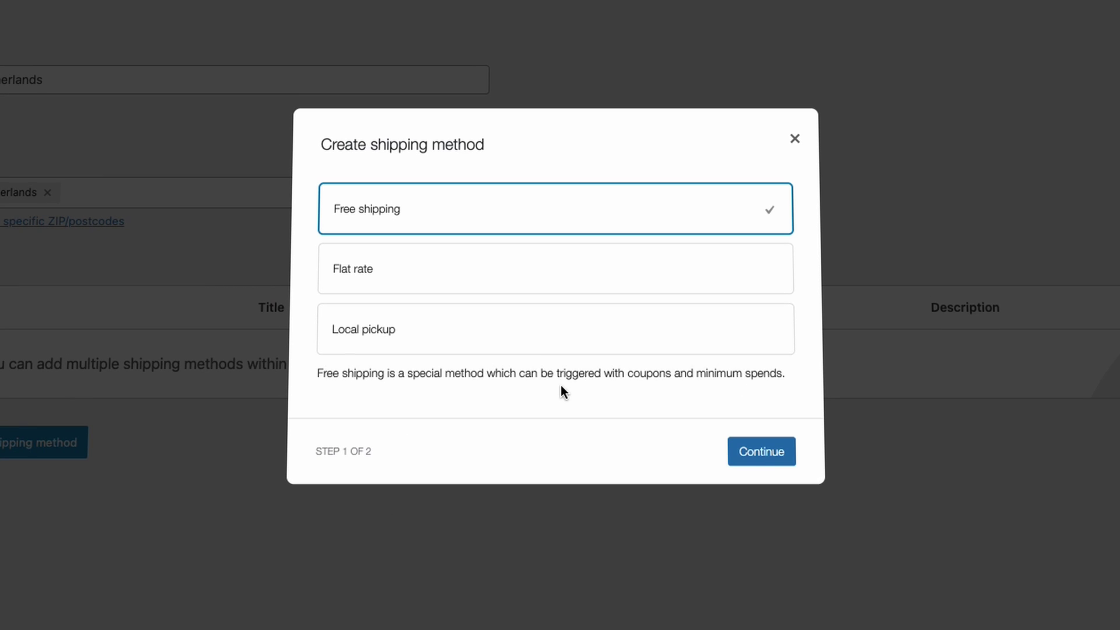
click(753, 451)
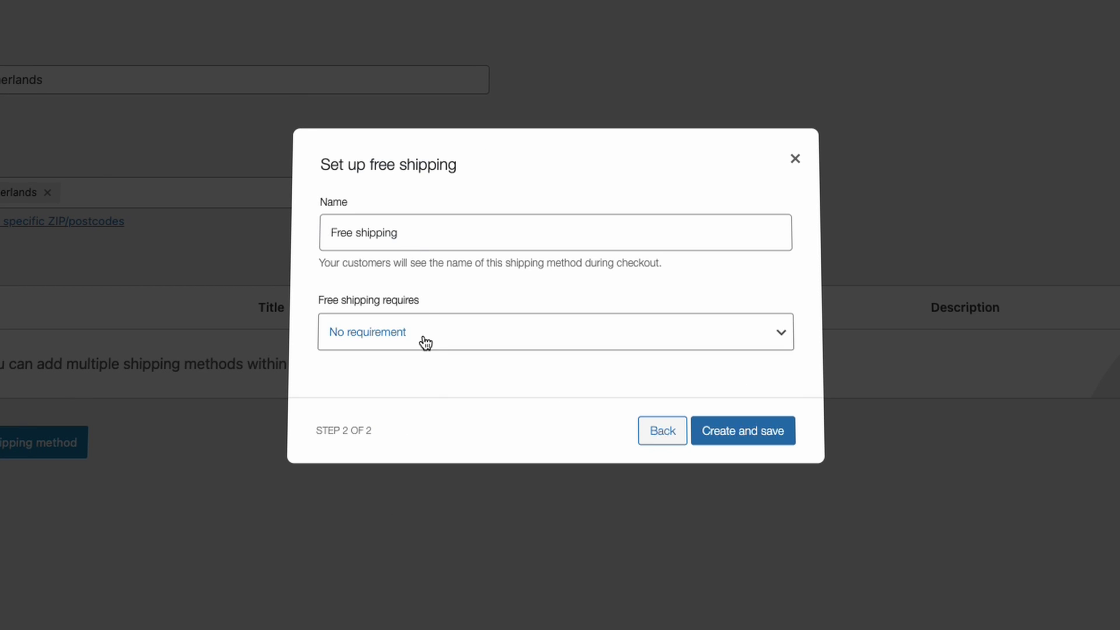
click(425, 343)
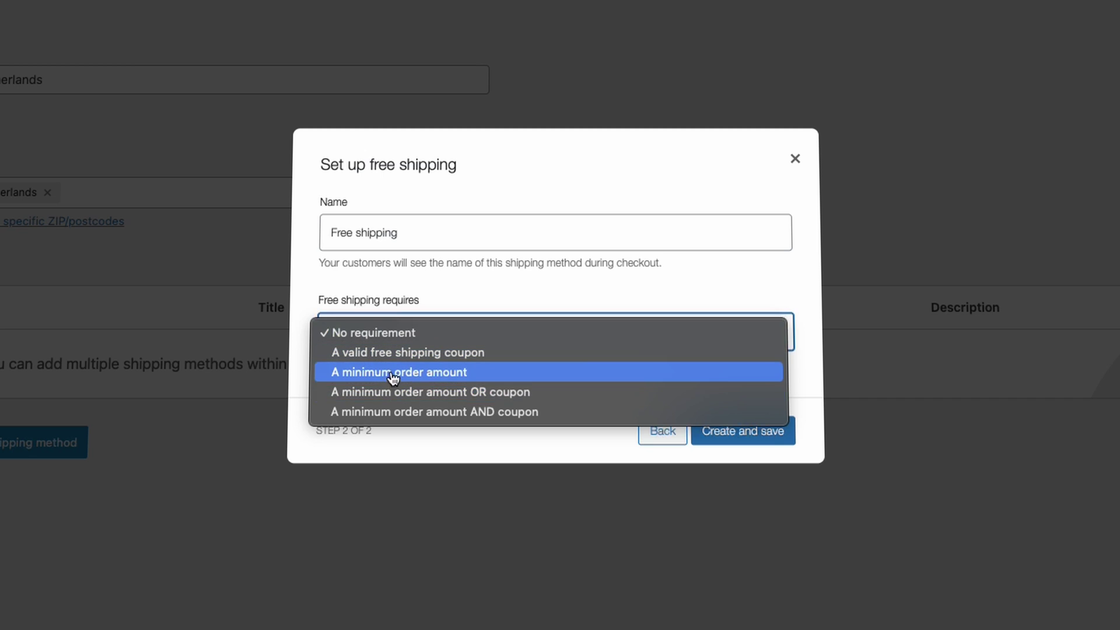
click(394, 373)
click(416, 355)
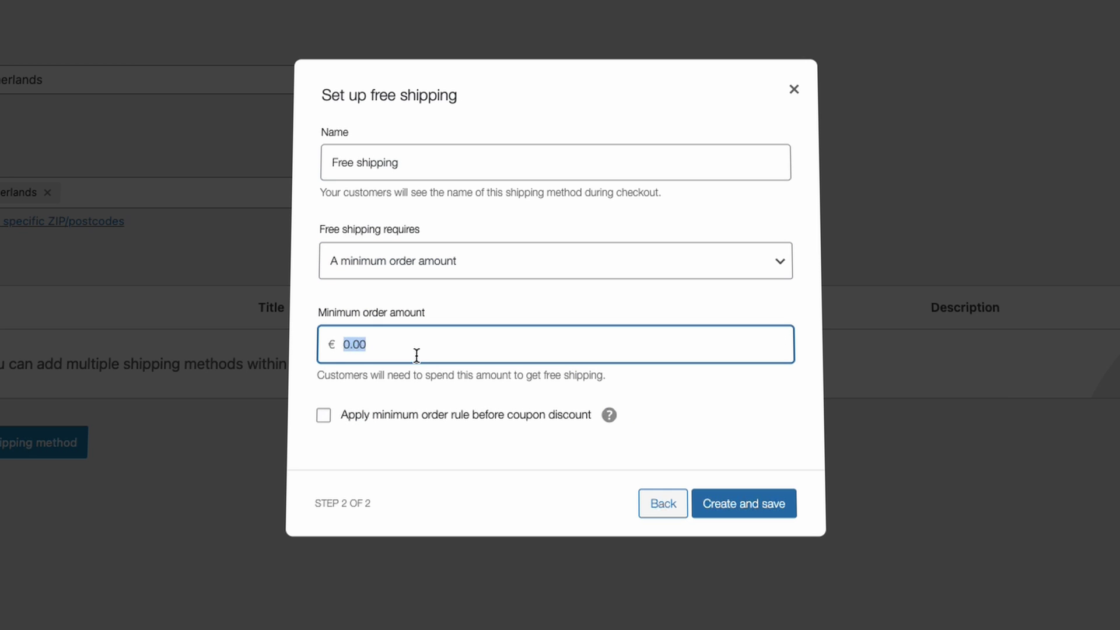
text(50)
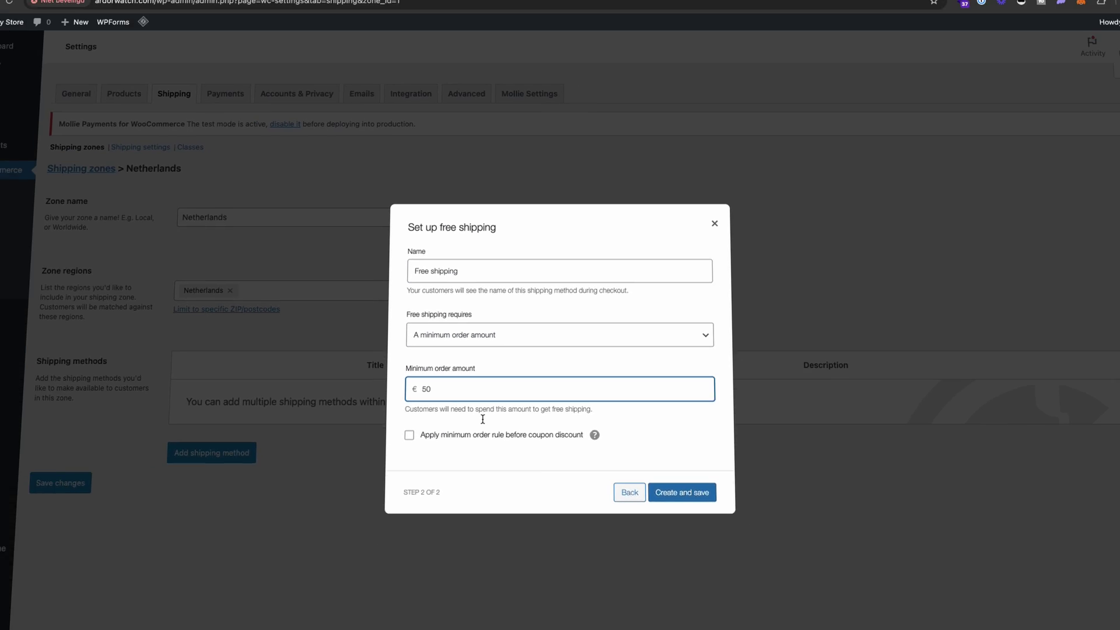
click(744, 503)
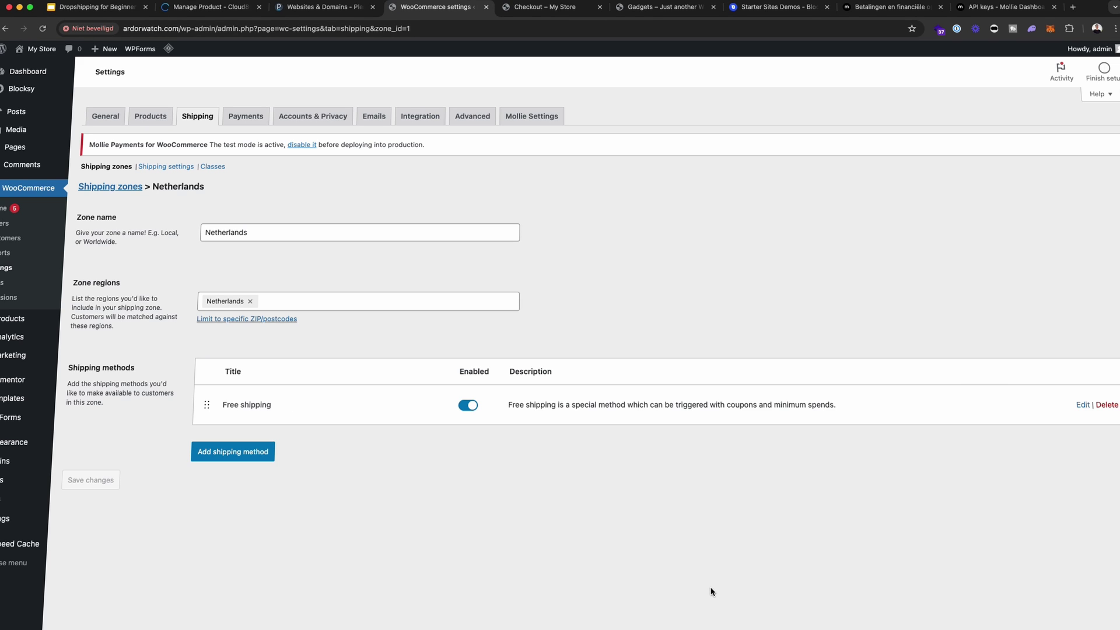
- Add a Flat rate method costing 4.96 to the zone, then return to checkout
click(232, 455)
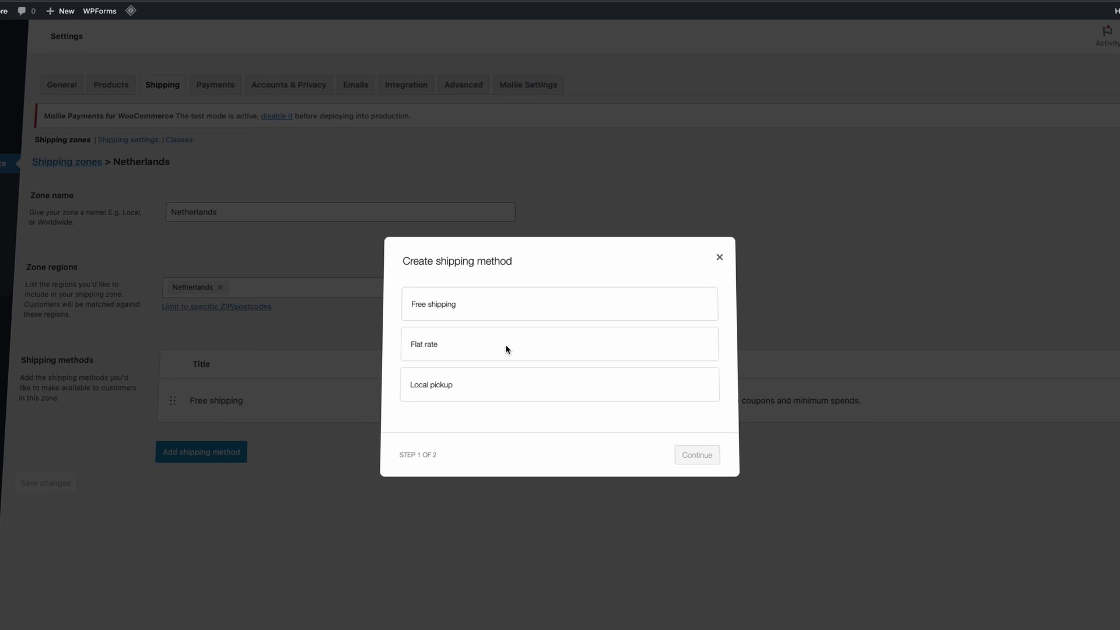
click(446, 345)
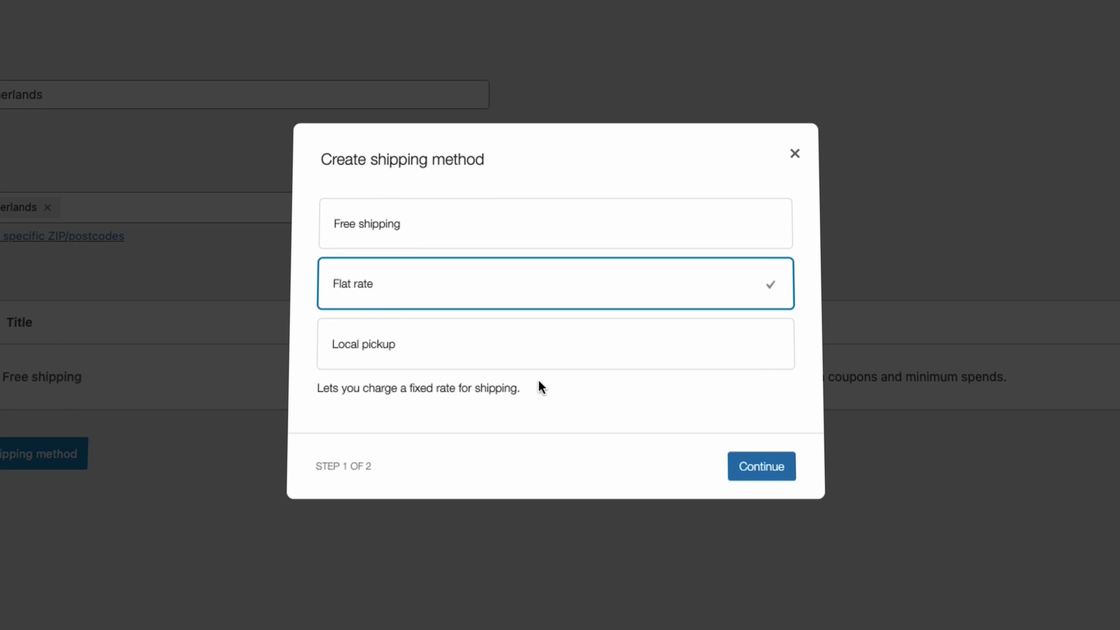
click(707, 461)
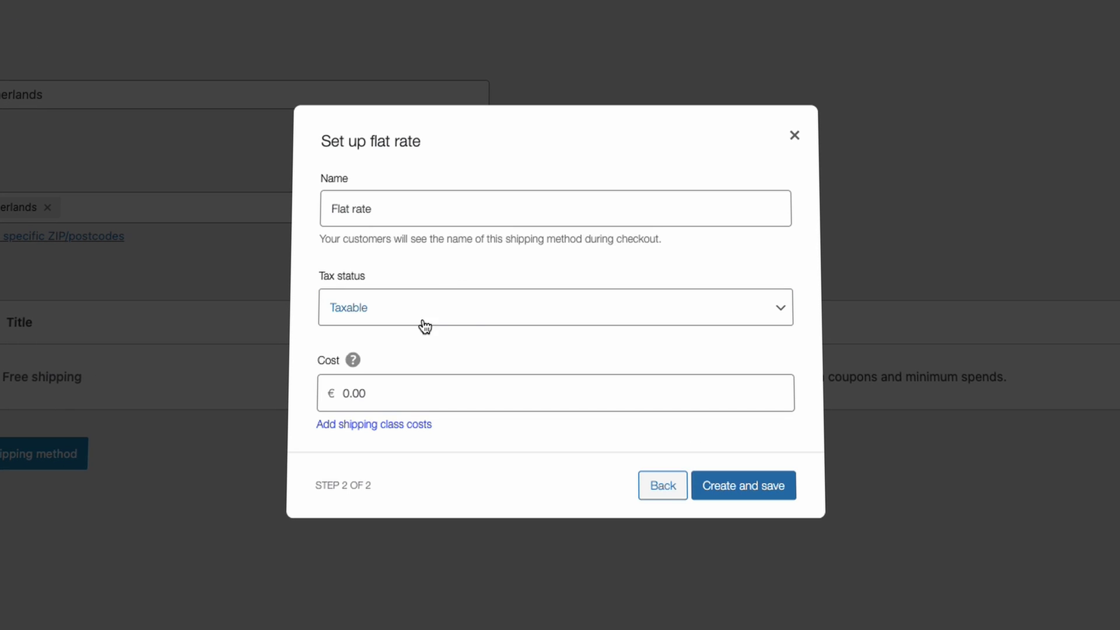
click(382, 392)
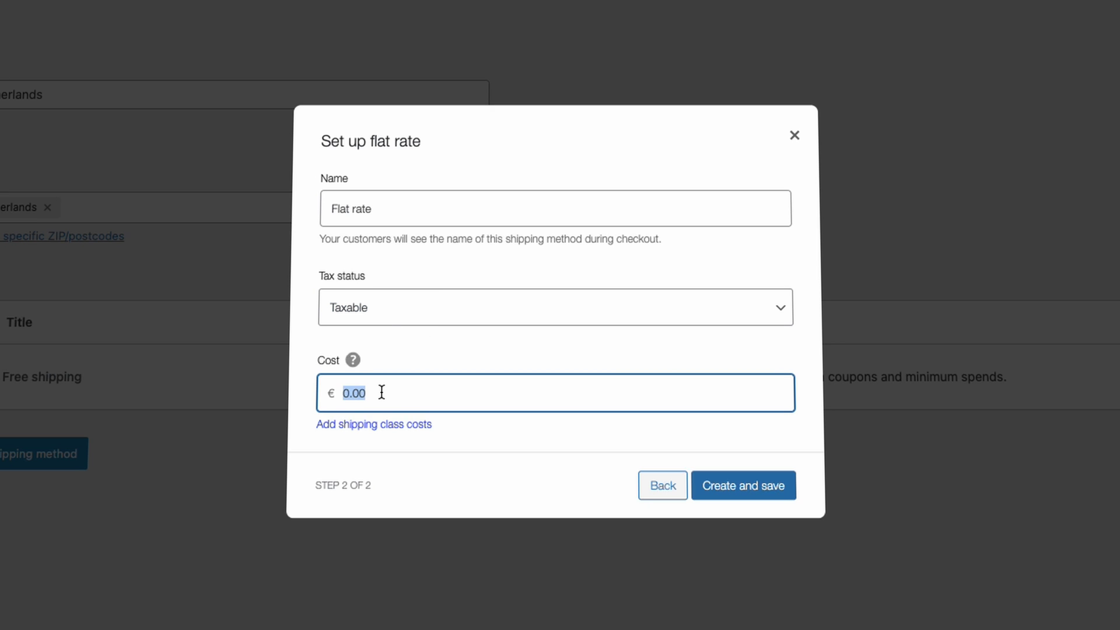
text(4.96)
click(761, 496)
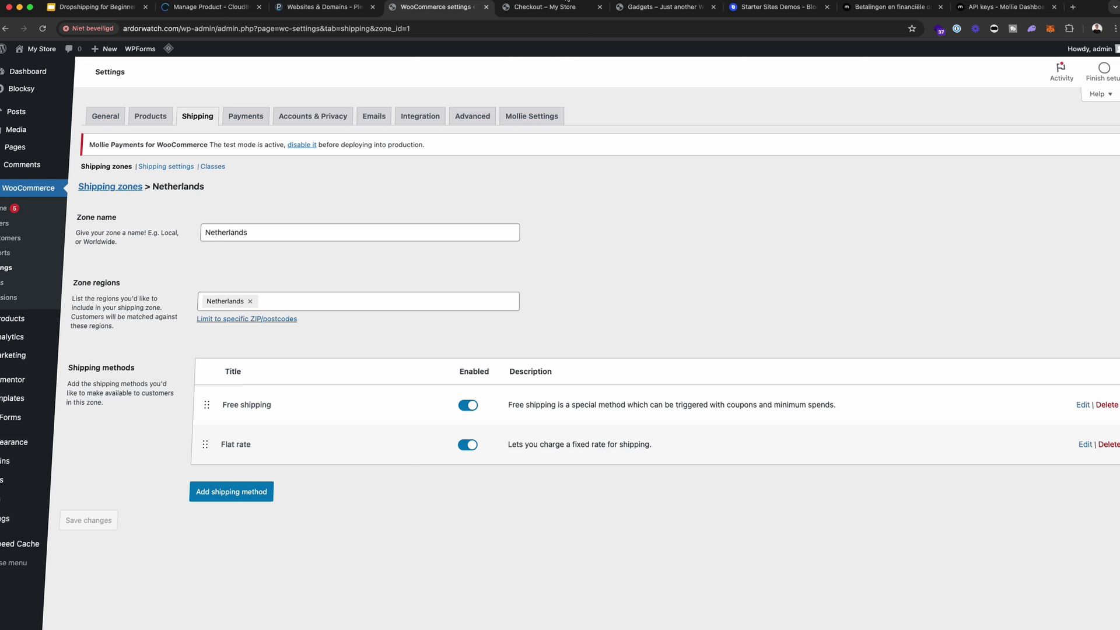
click(551, 7)
- Purge the cached checkout page with LiteSpeed's Purge this page in the admin bar
scroll(978, 236, up, 3)
mouse_move(227, 22)
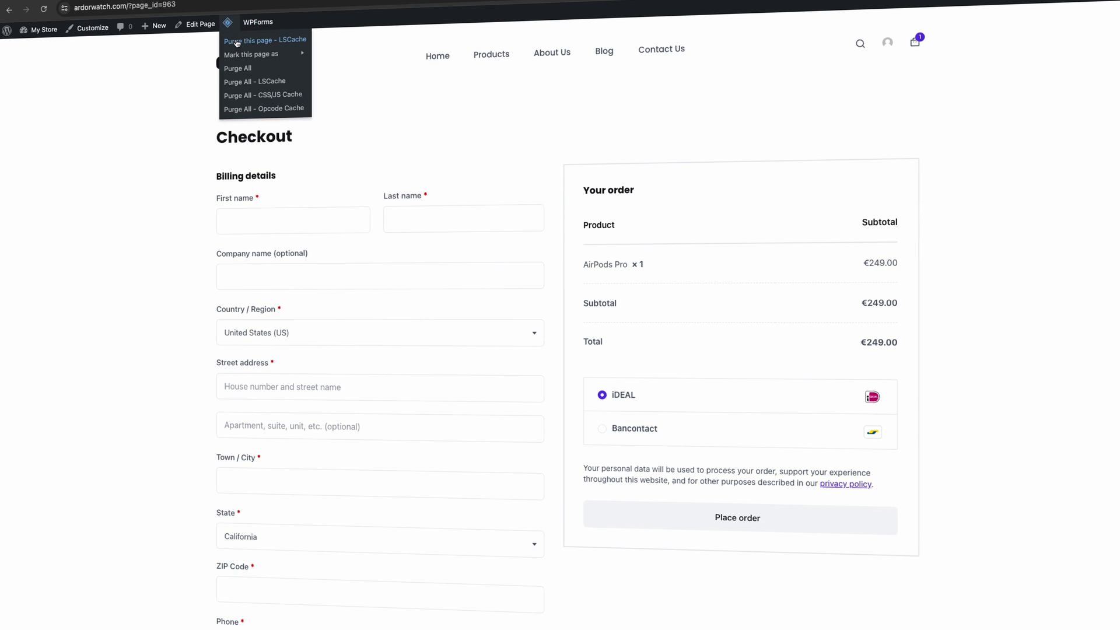
click(237, 69)
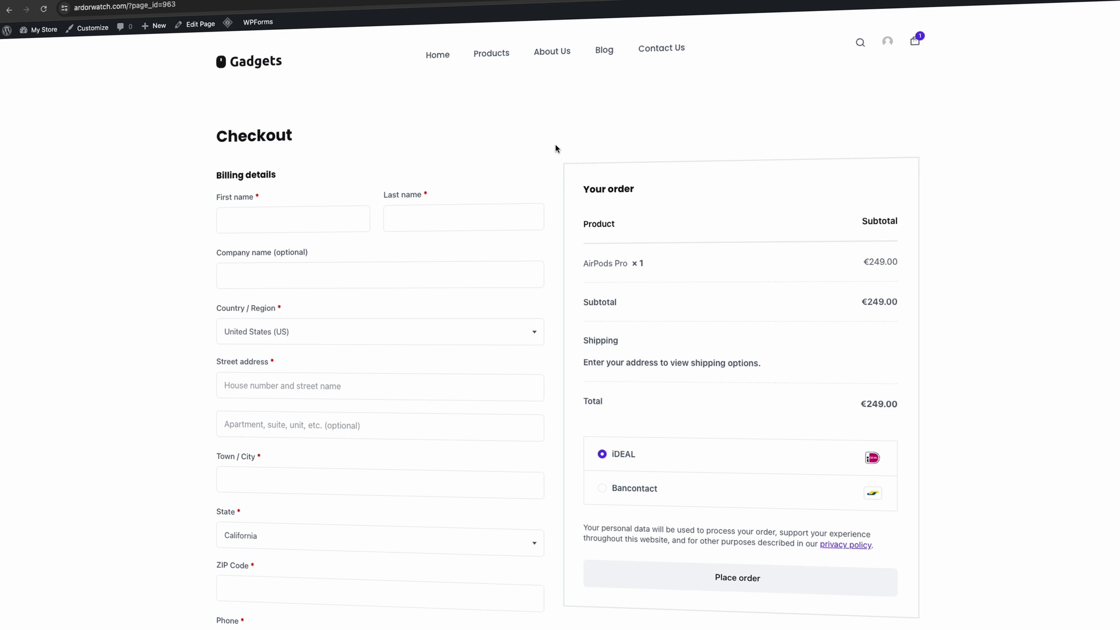
drag(843, 310, 926, 307)
click(1000, 383)
- Enter the customer's billing first name and last name on the checkout form
click(295, 210)
key(Tab)
- Set the billing country to Netherlands so Free shipping and the €4.95 flat rate appear
key(Tab)
key(Tab)
text(m)
key(BackSpace)
text(neth)
click(282, 395)
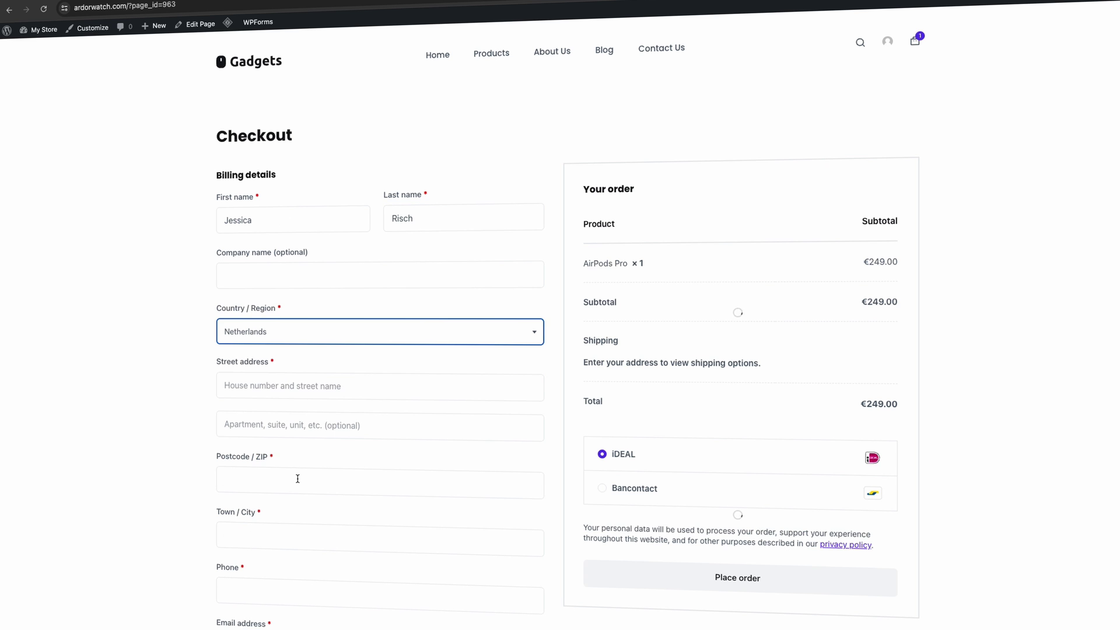
scroll(297, 444, down, 2)
click(295, 397)
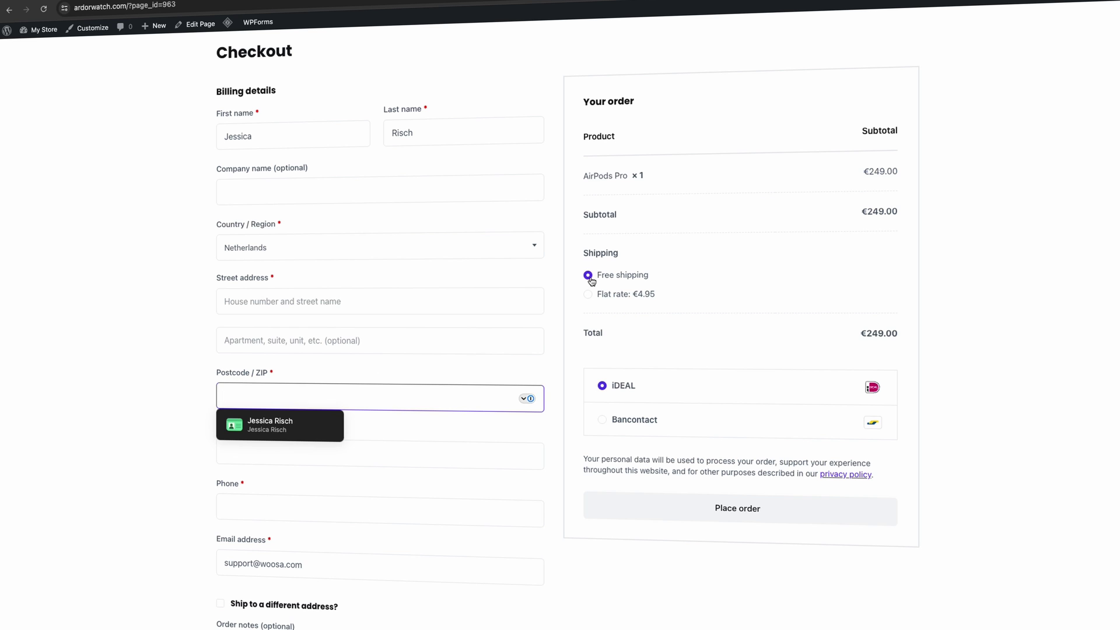
scroll(636, 292, down, 1)
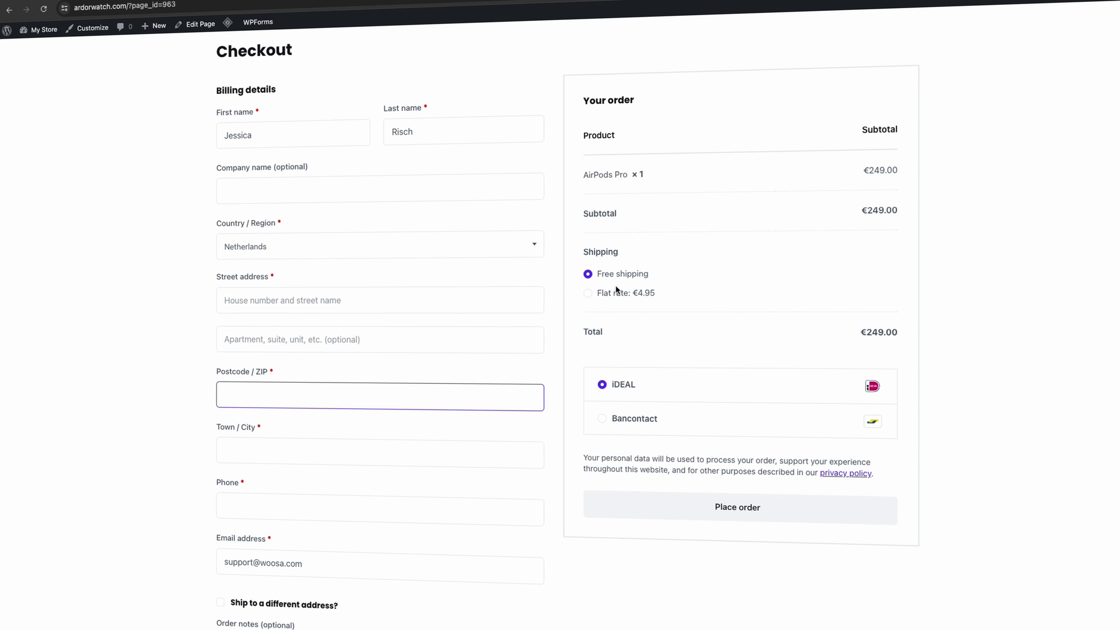
scroll(410, 486, up, 3)
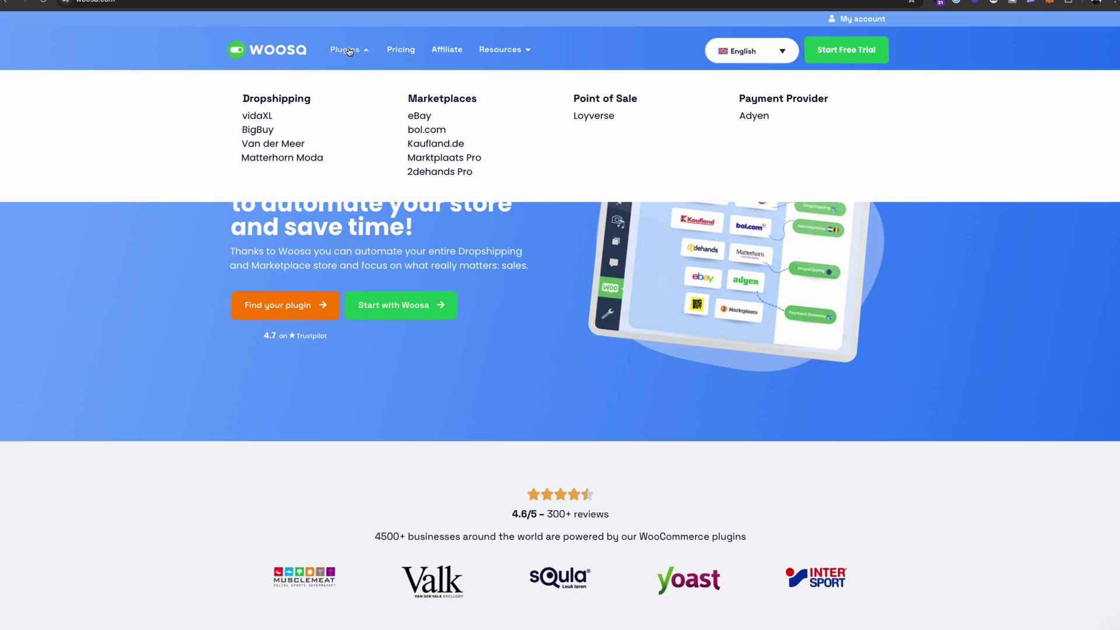
- Go to the vidaXL plugin under Dropshipping in woosa.com's Plugins menu
click(255, 116)
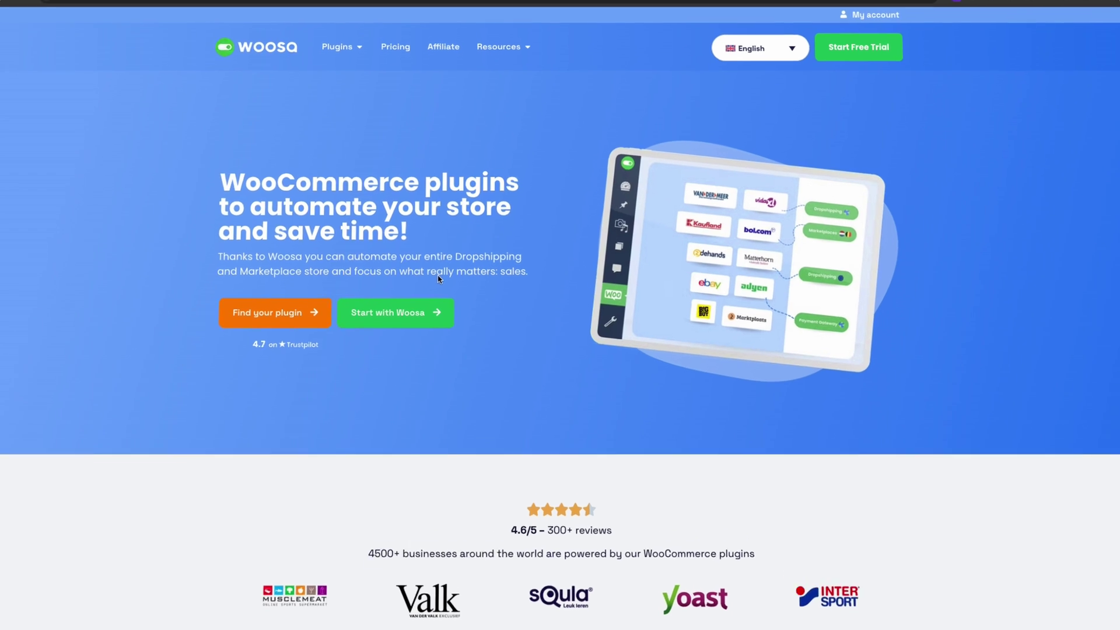